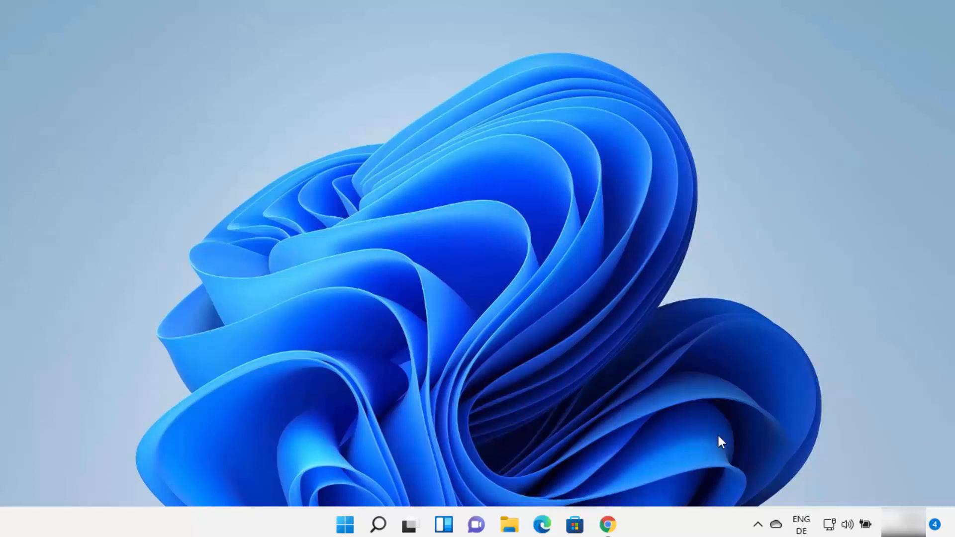
Check whether Java is installed by running java -version in Command Prompt, and close the window
click(379, 525)
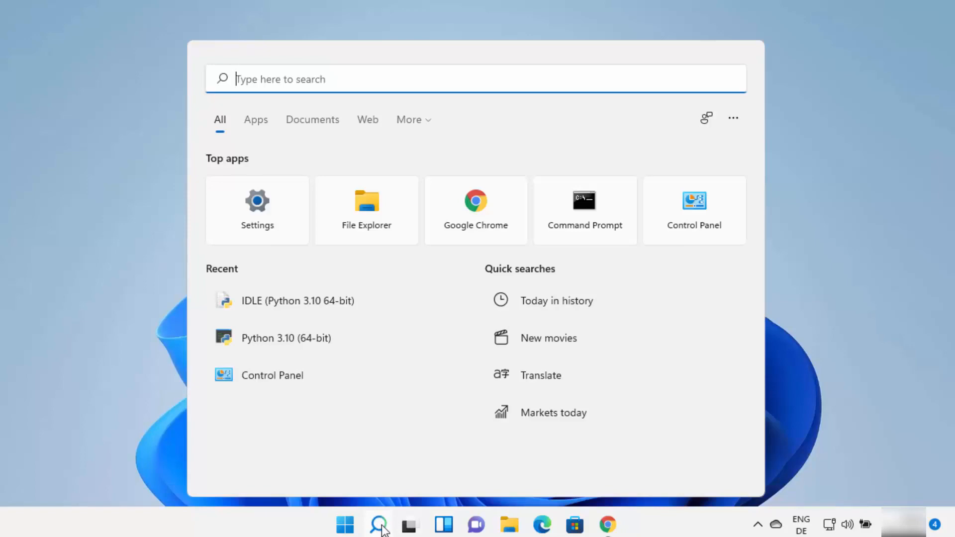
text(cmd)
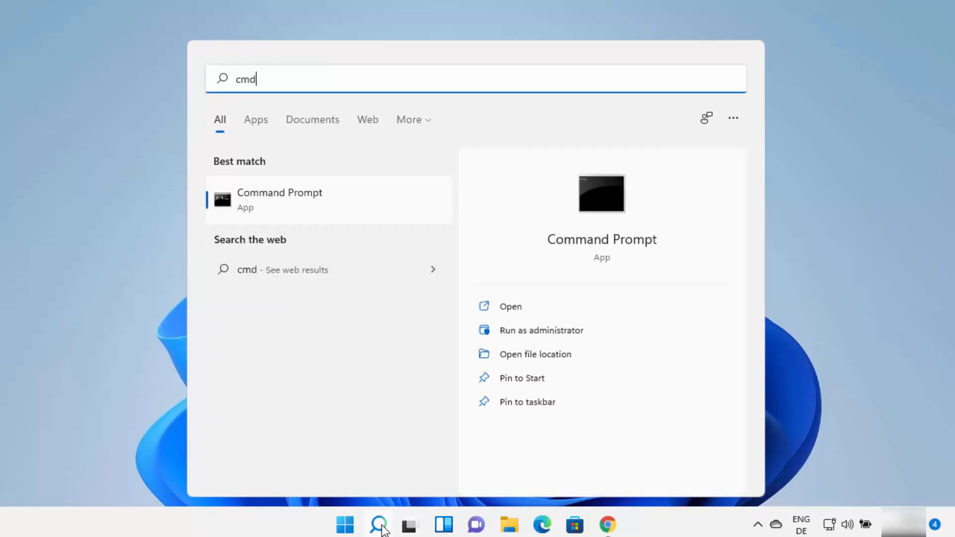
click(259, 200)
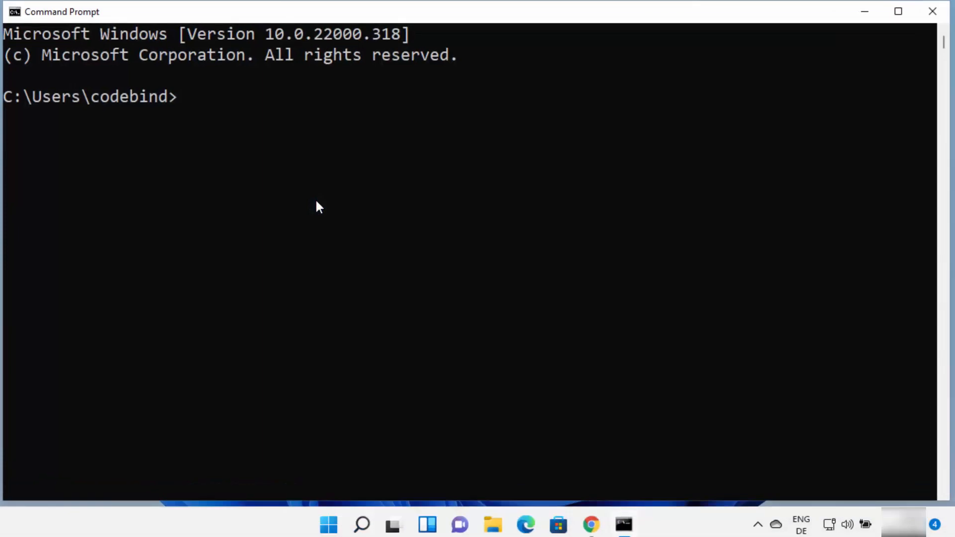
text(java -version)
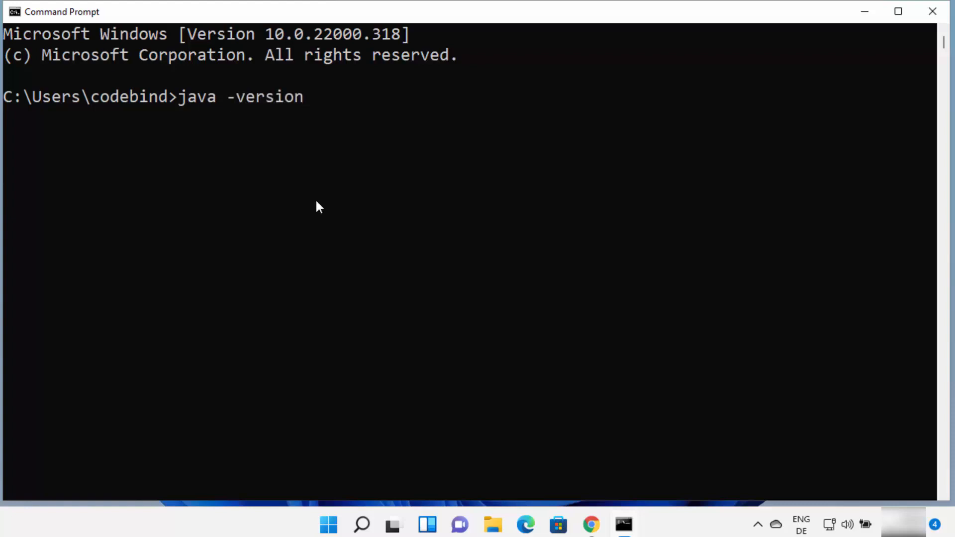
key(Return)
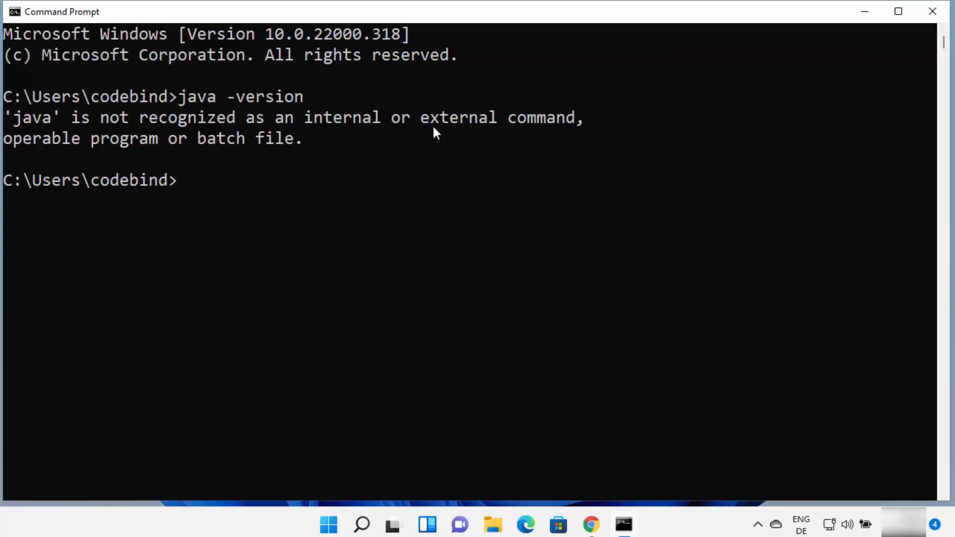
click(918, 14)
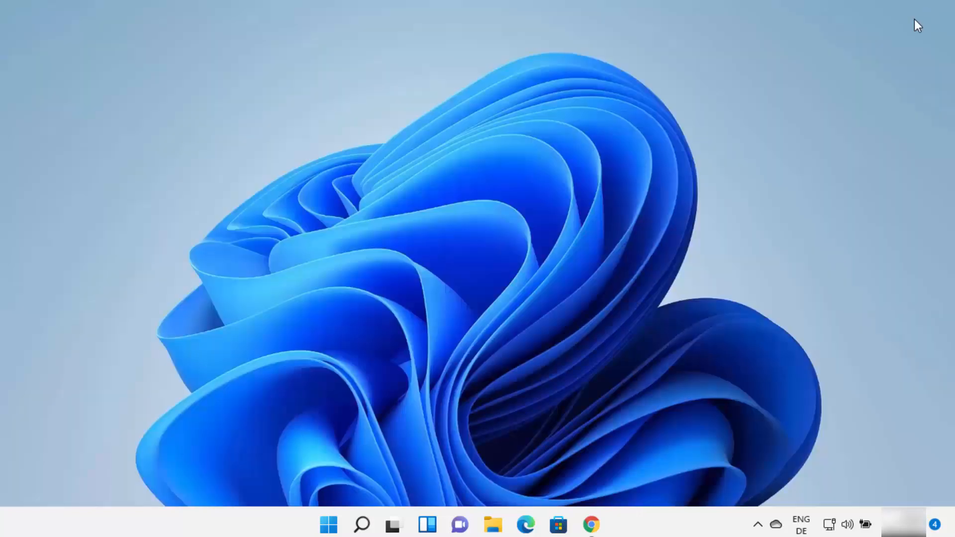
Switch to Chrome and open Oracle's Java Downloads page from the "java jdk download" search results
click(604, 529)
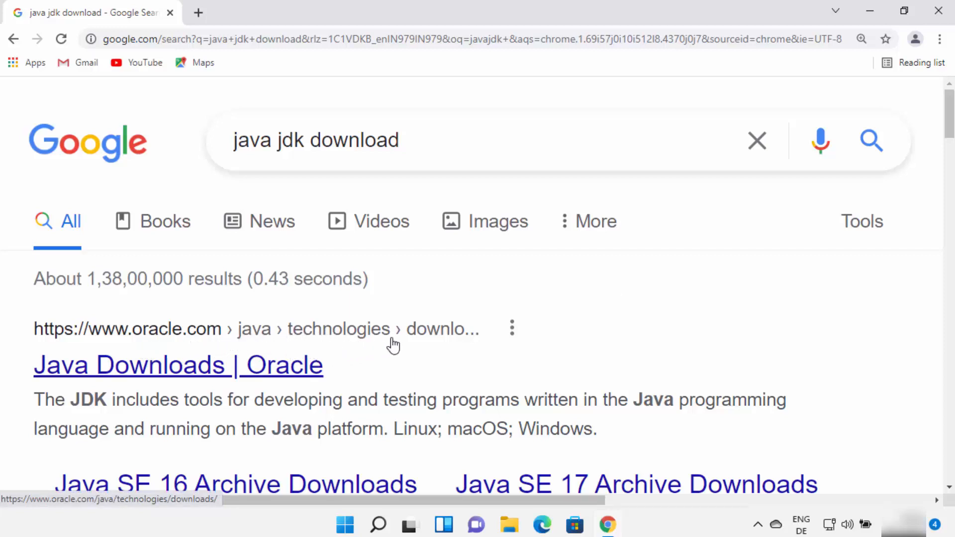
click(256, 367)
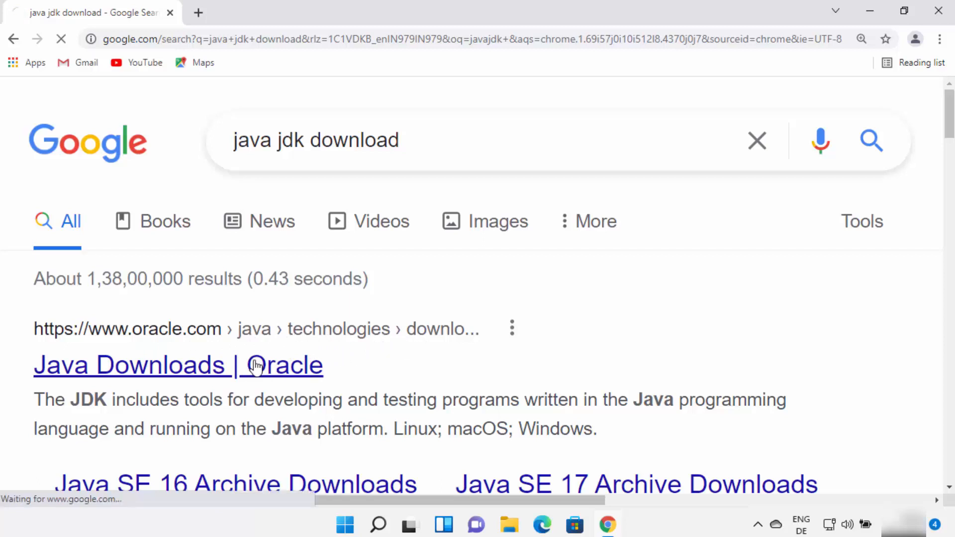
click(336, 38)
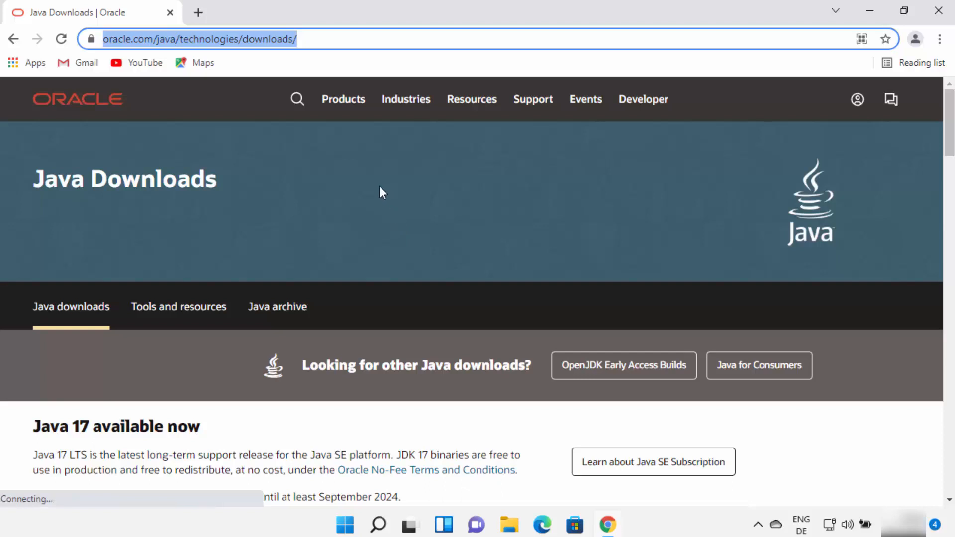
Download the Windows x64 Installer (.exe) of Java SE Development Kit 17.0.1
scroll(382, 193, down, 3)
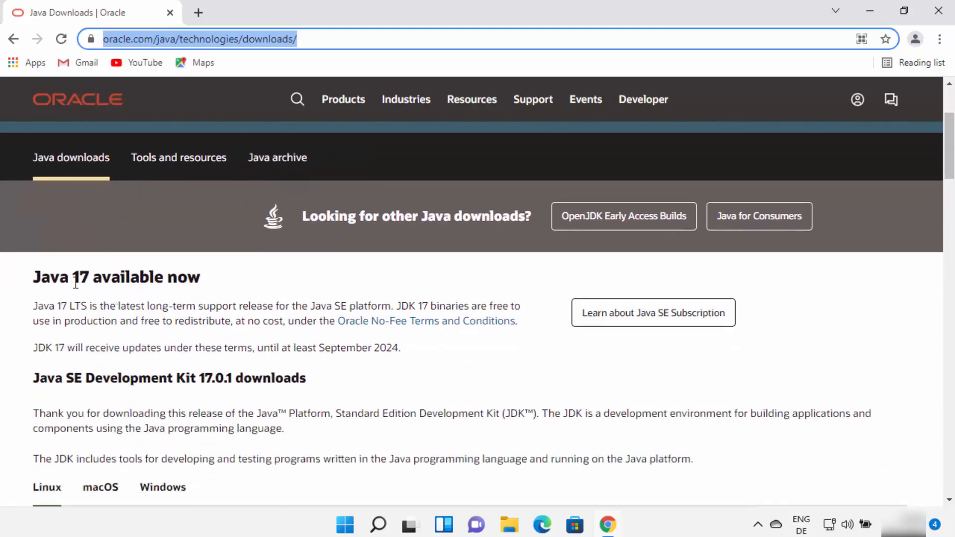
drag(34, 281, 337, 282)
scroll(338, 282, down, 3)
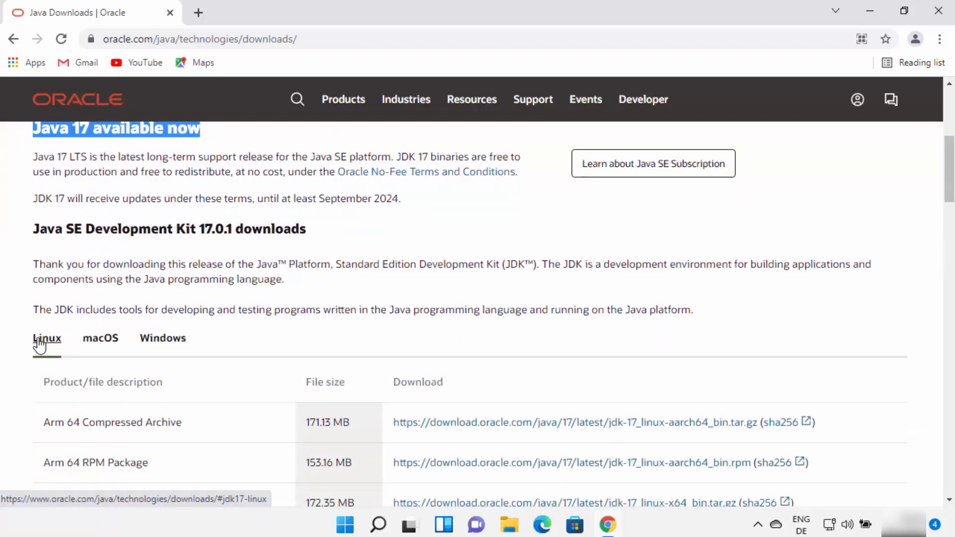
click(97, 343)
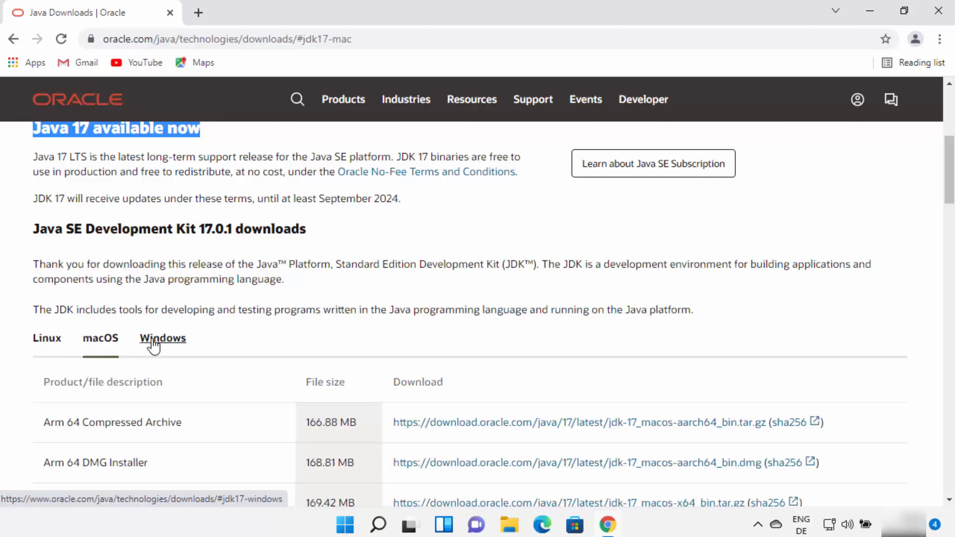
click(152, 344)
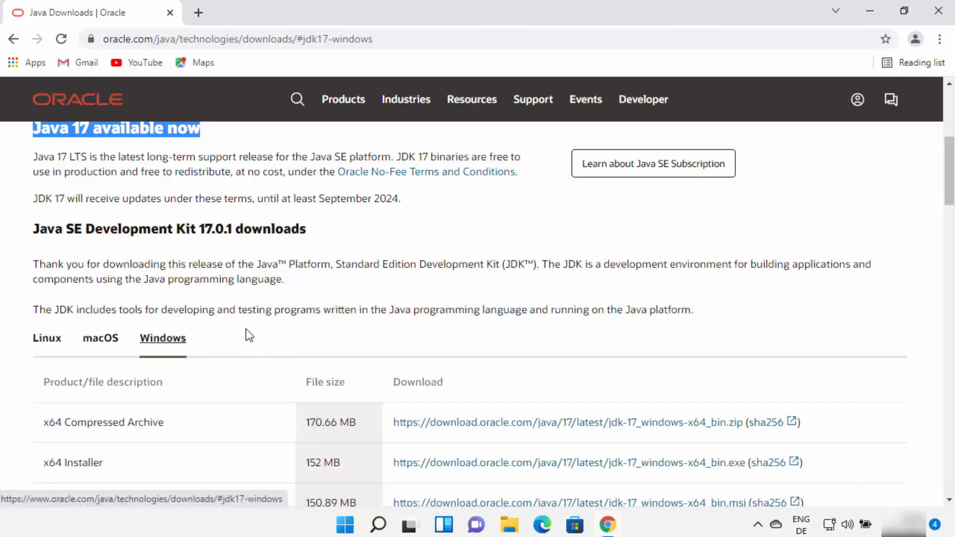
scroll(248, 335, down, 2)
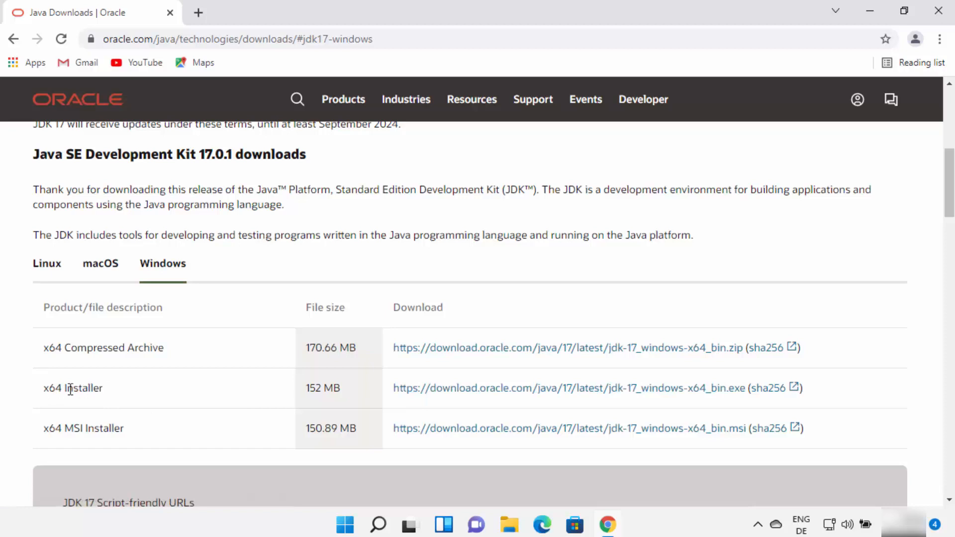
click(471, 393)
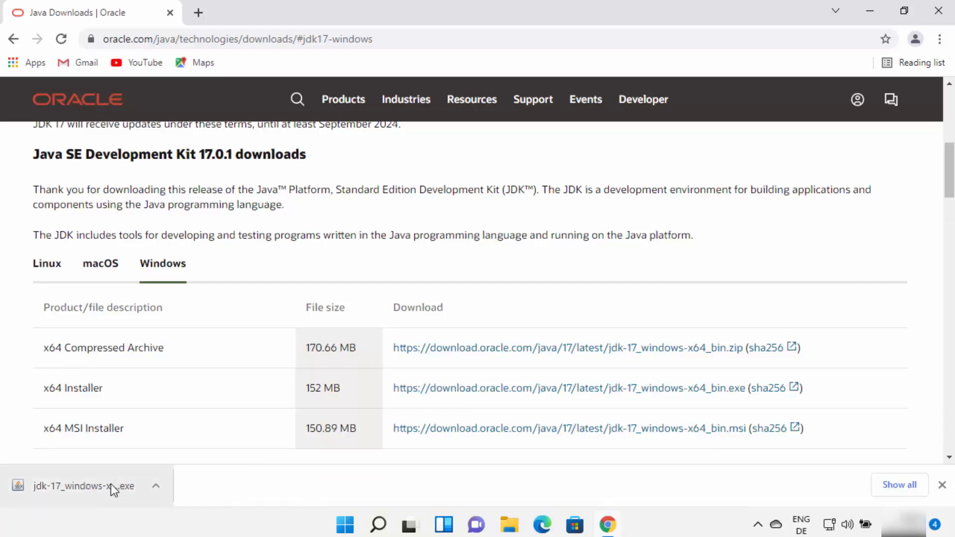
Launch the downloaded JDK 17 installer, minimize the browser and allow the installer to make changes to the device
click(112, 484)
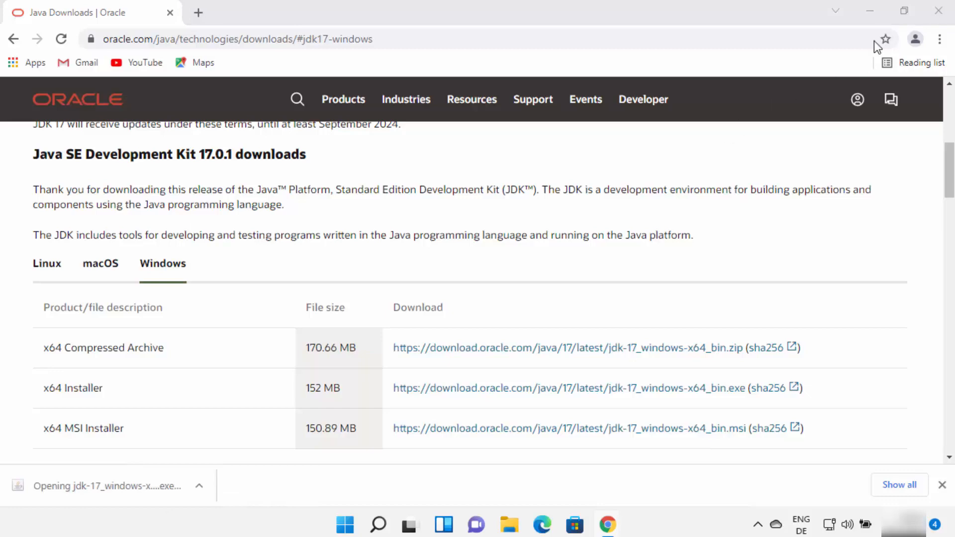
click(870, 11)
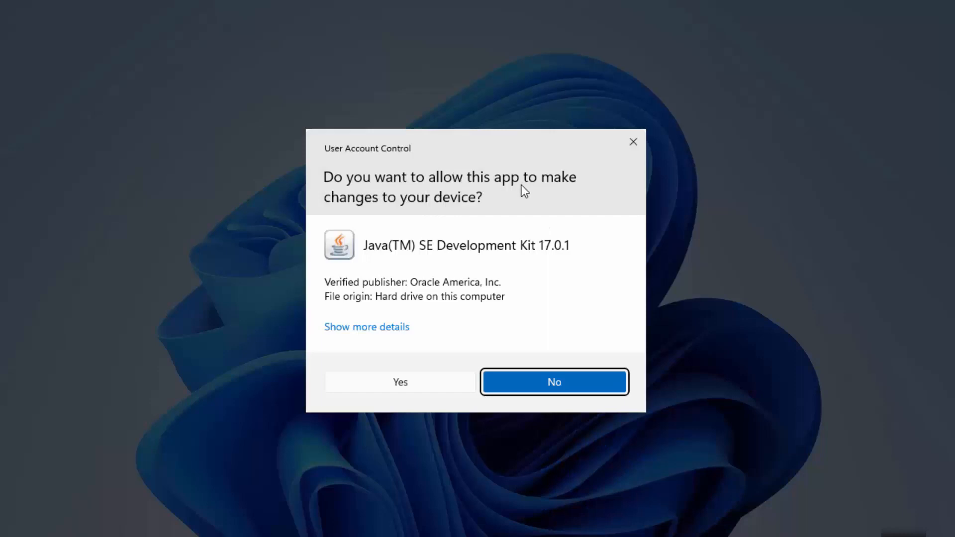
click(390, 384)
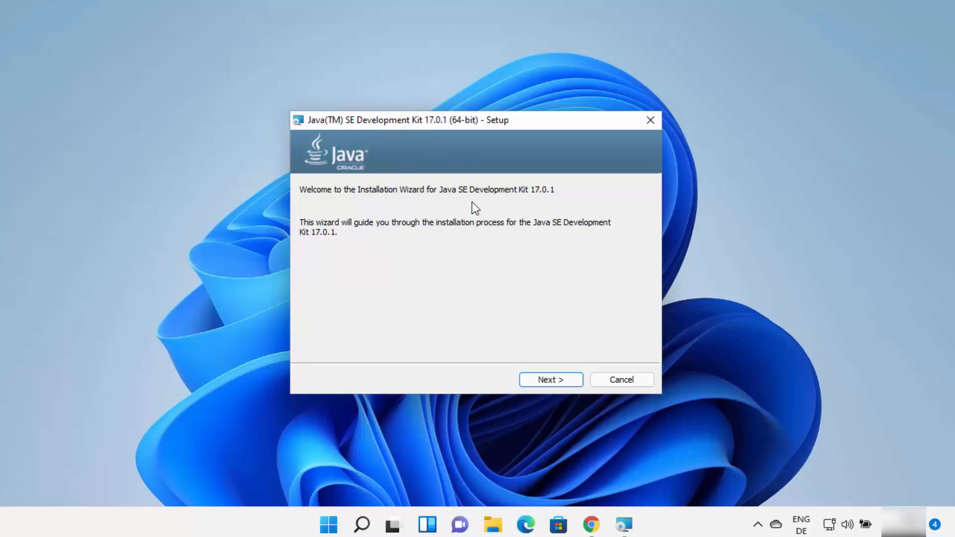
Install JDK 17.0.1 to the default folder C:\Program Files\Java\jdk-17.0.1\ and close the finished setup wizard
click(829, 274)
click(575, 344)
click(565, 378)
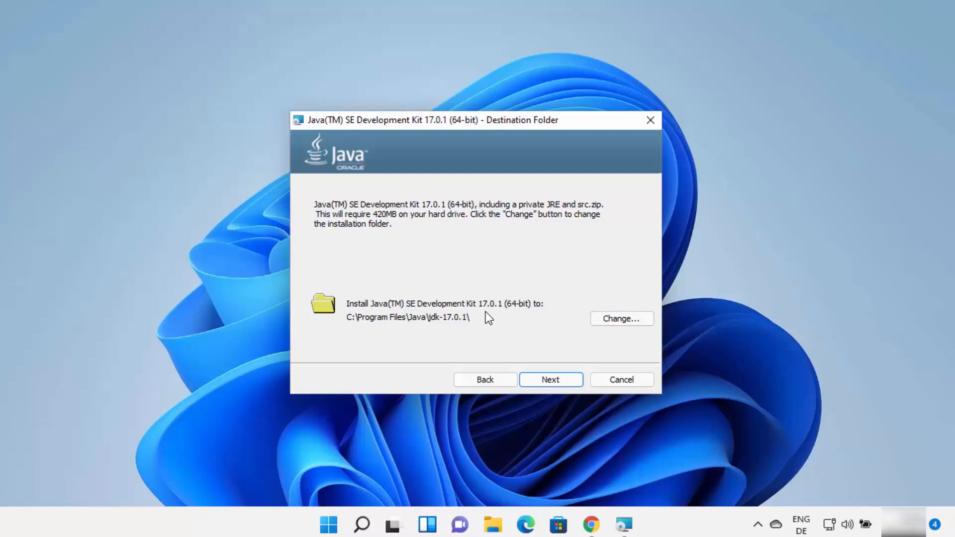
click(536, 380)
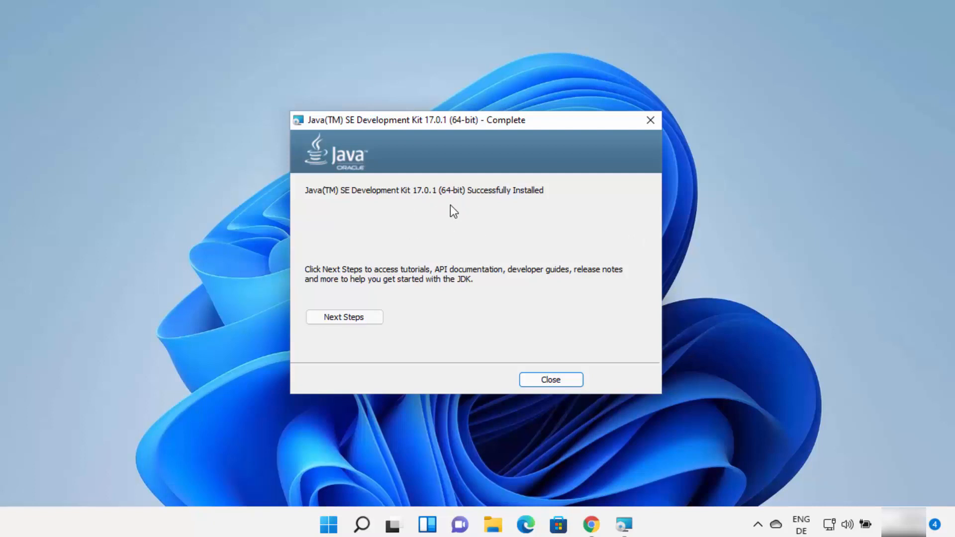
click(532, 381)
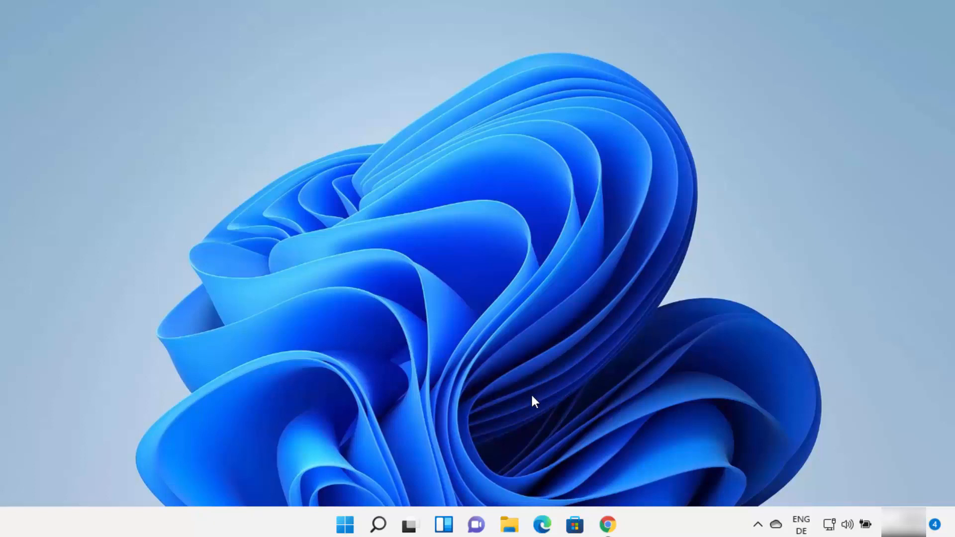
Browse in File Explorer to the JDK folder C:\Program Files\Java\jdk-17.0.1, and minimize the window
click(506, 528)
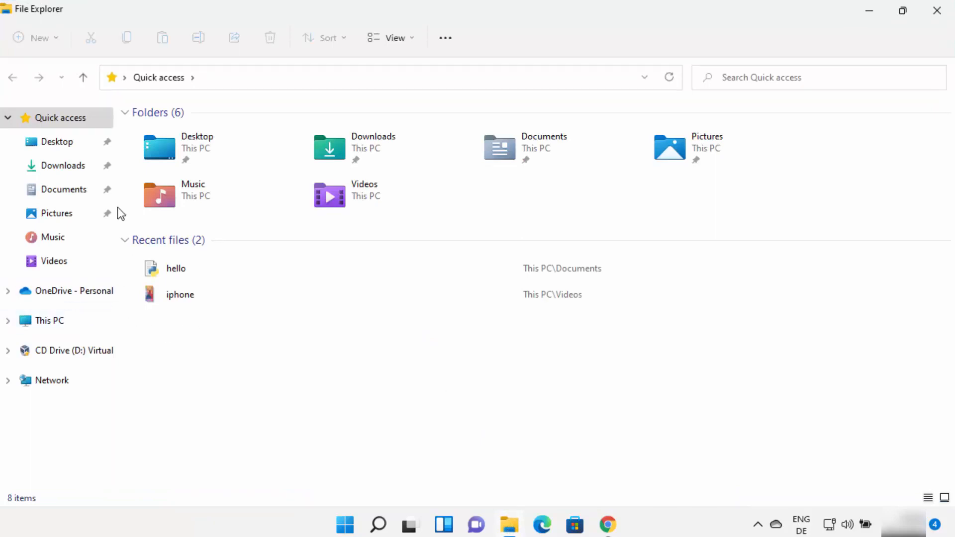
click(70, 324)
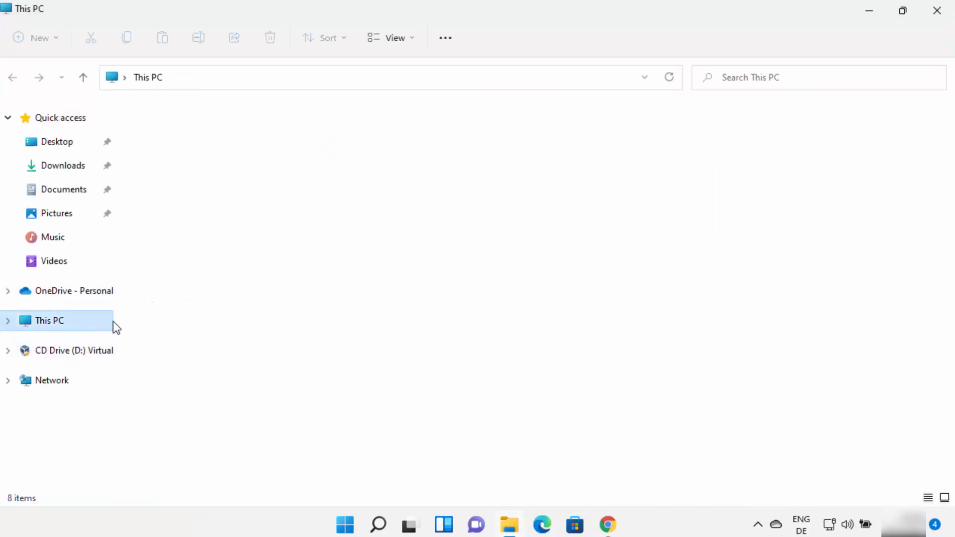
double_click(220, 267)
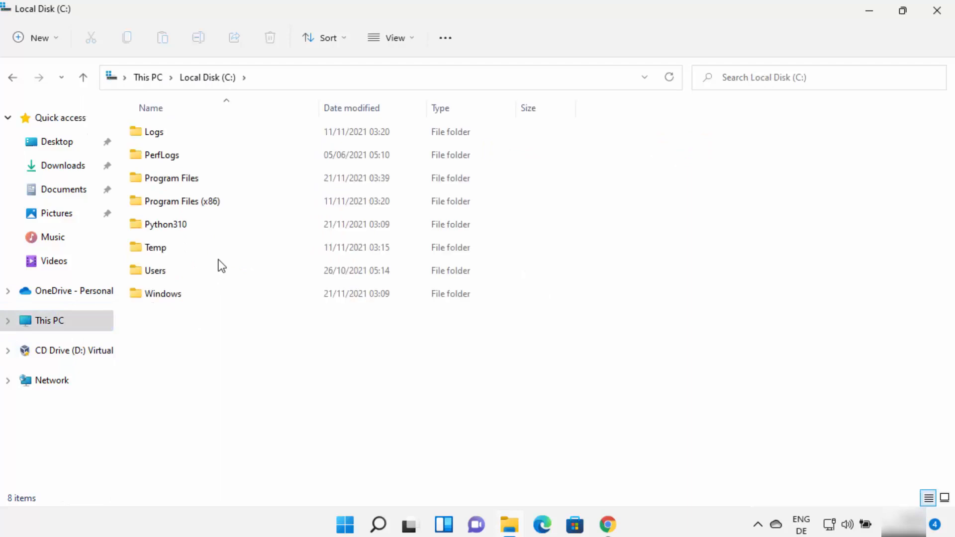
click(183, 184)
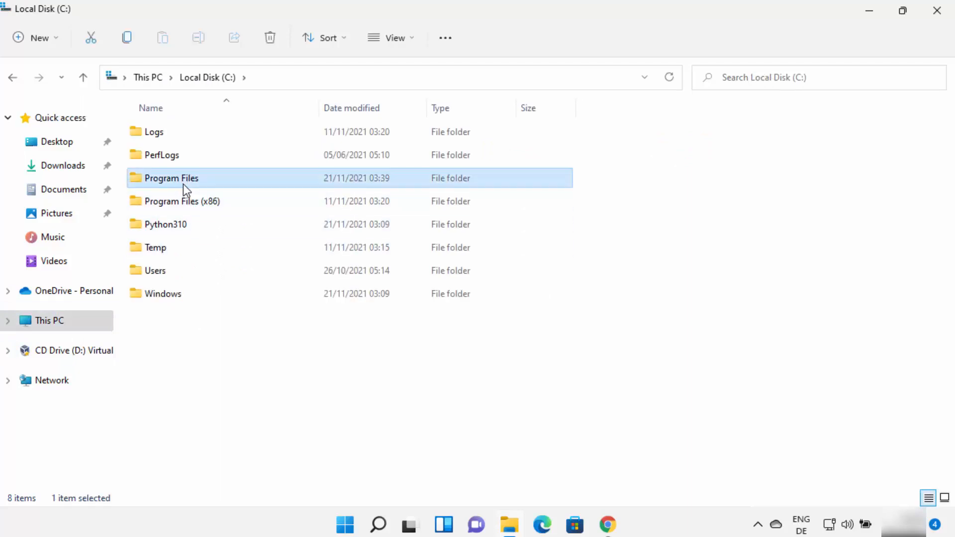
double_click(183, 185)
click(165, 253)
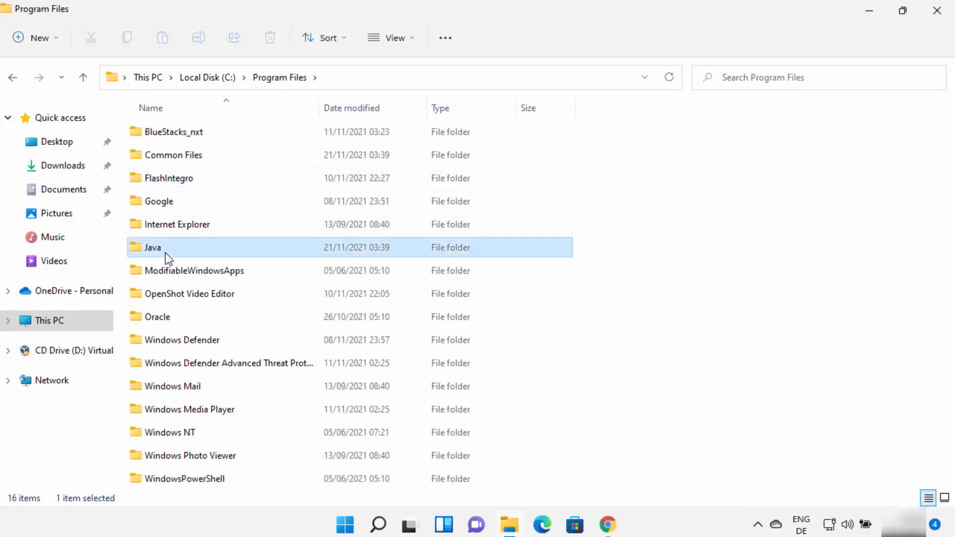
double_click(165, 253)
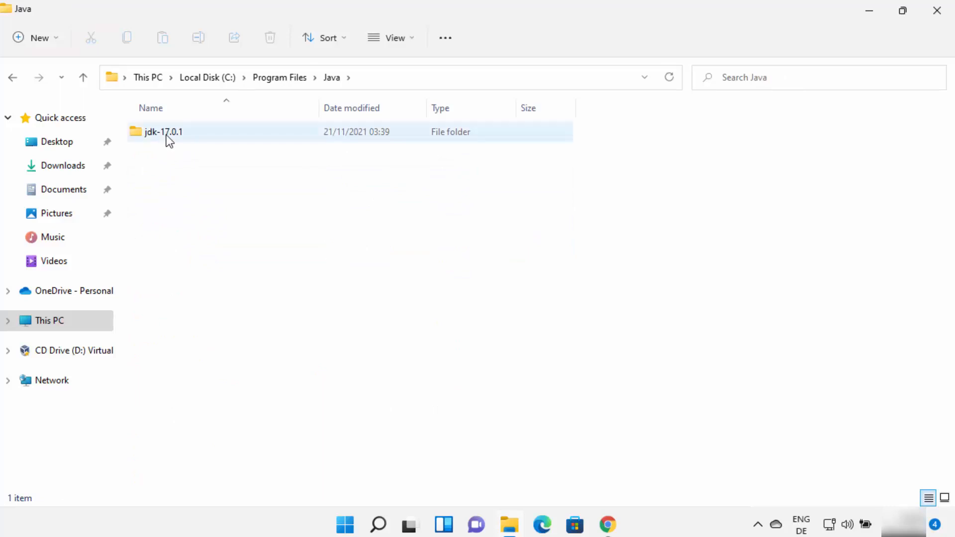
mouse_move(166, 135)
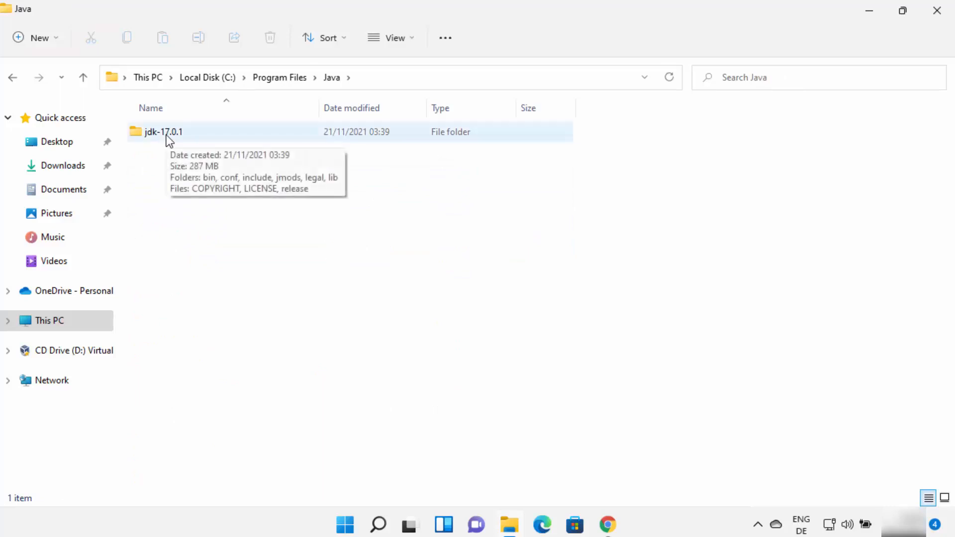
click(174, 137)
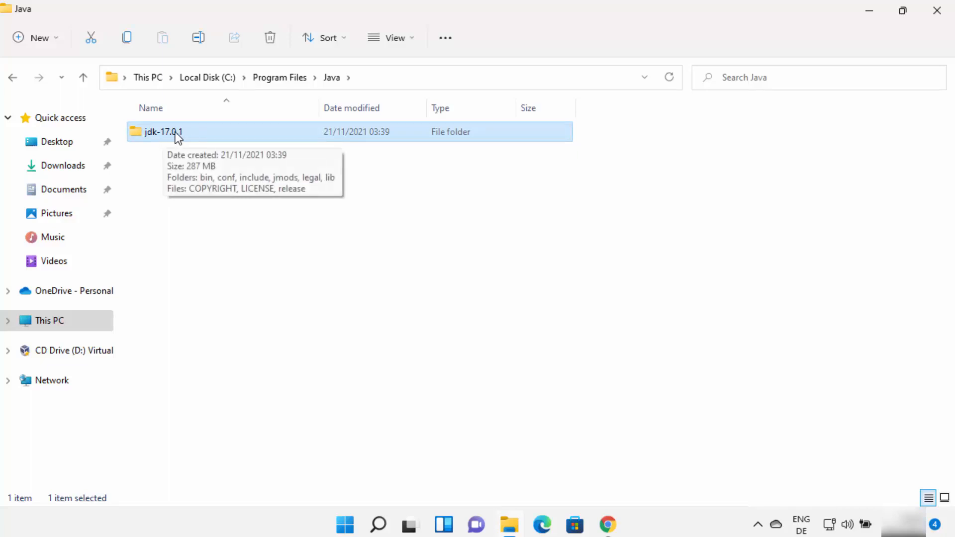
double_click(179, 133)
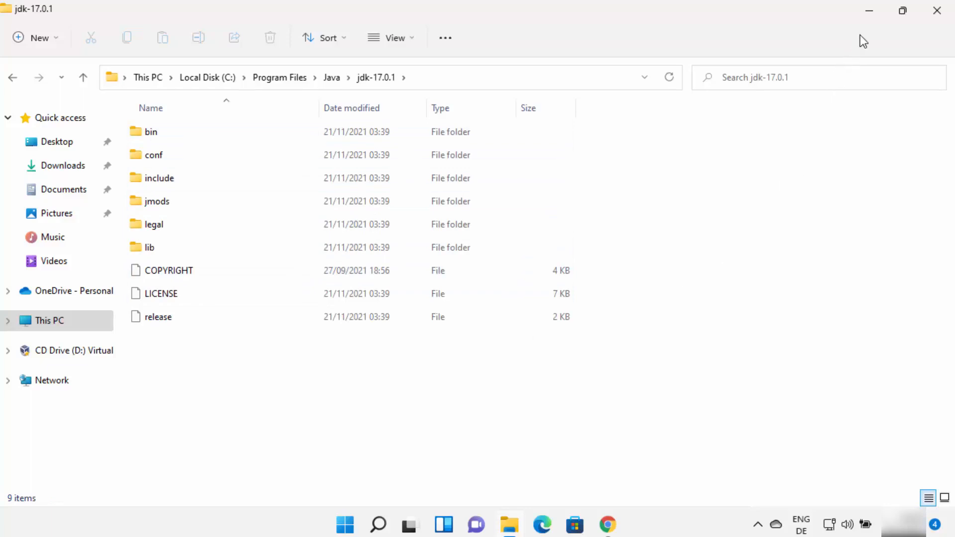
click(870, 10)
Search Windows for "edit env" and open the environment variables settings for the account
click(377, 527)
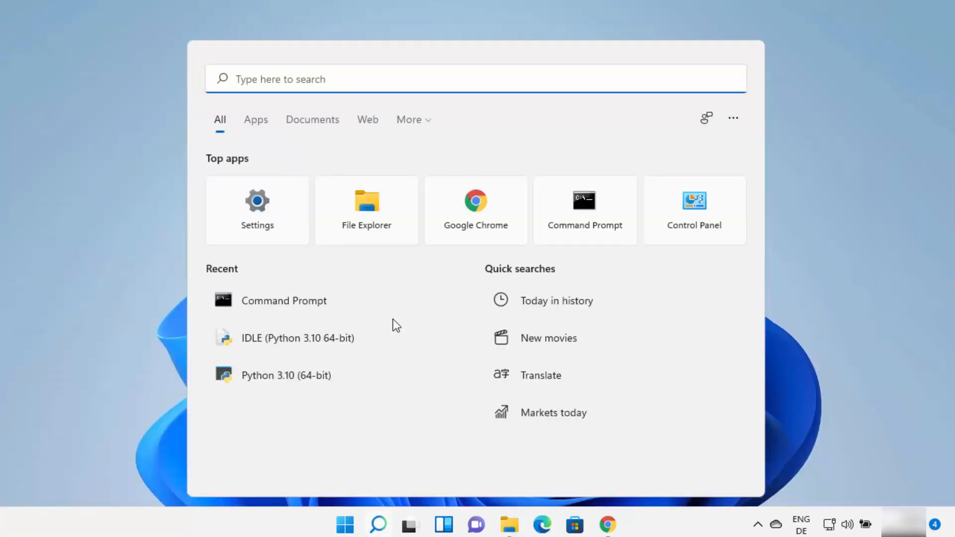
text(edit )
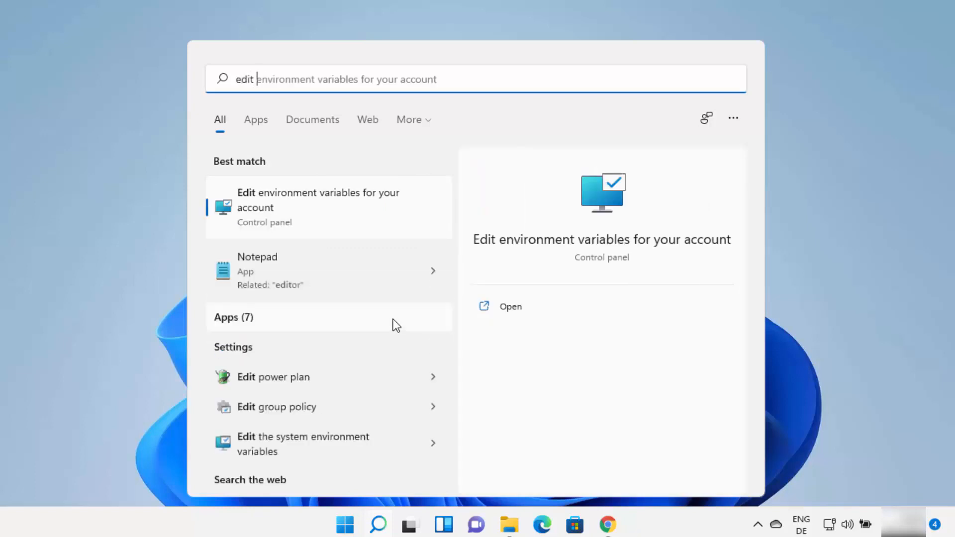
text(env)
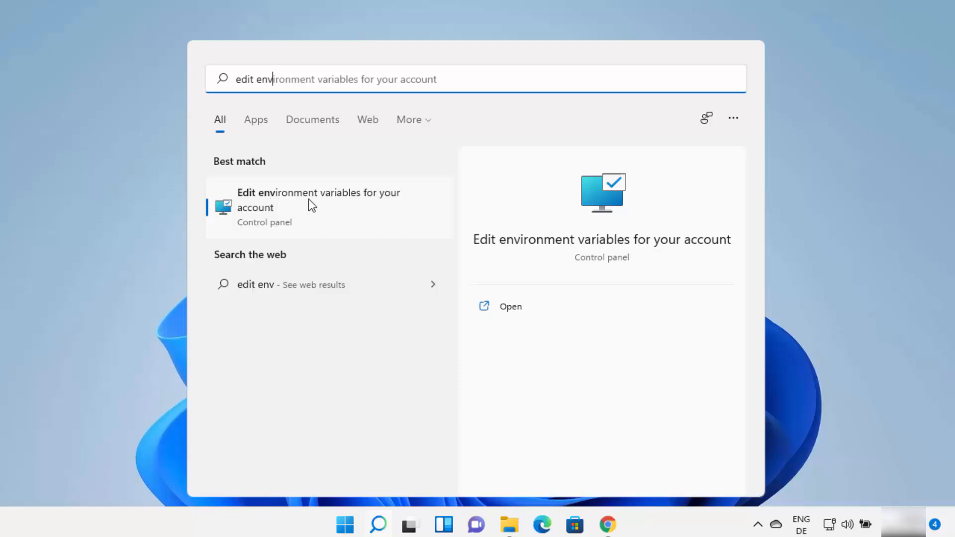
click(350, 201)
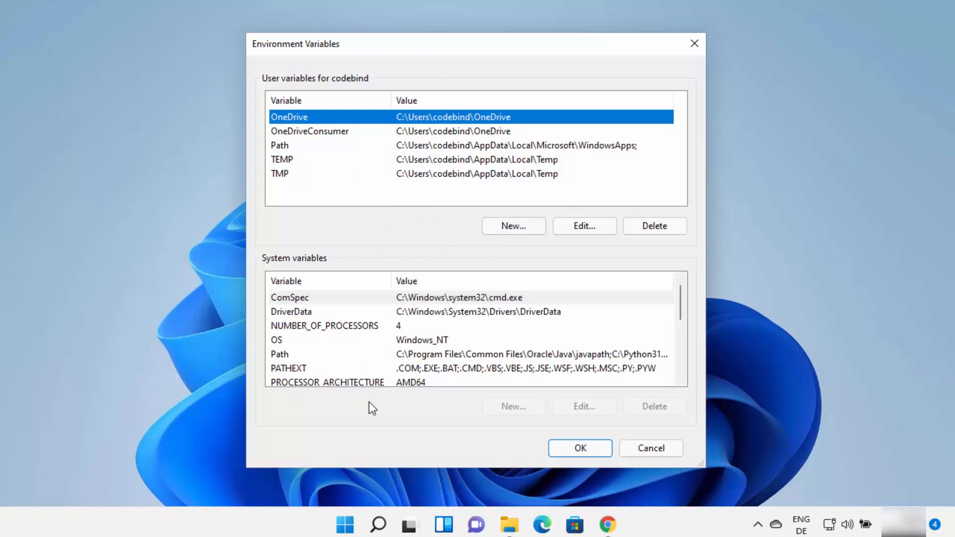
Search Windows for "con", open Control Panel and set its items to be viewed by Category
click(379, 524)
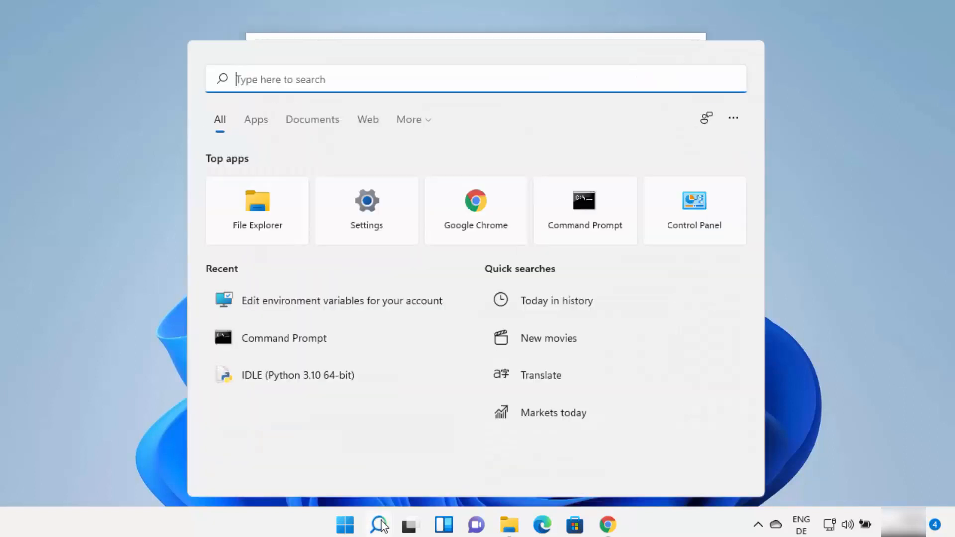
text(con)
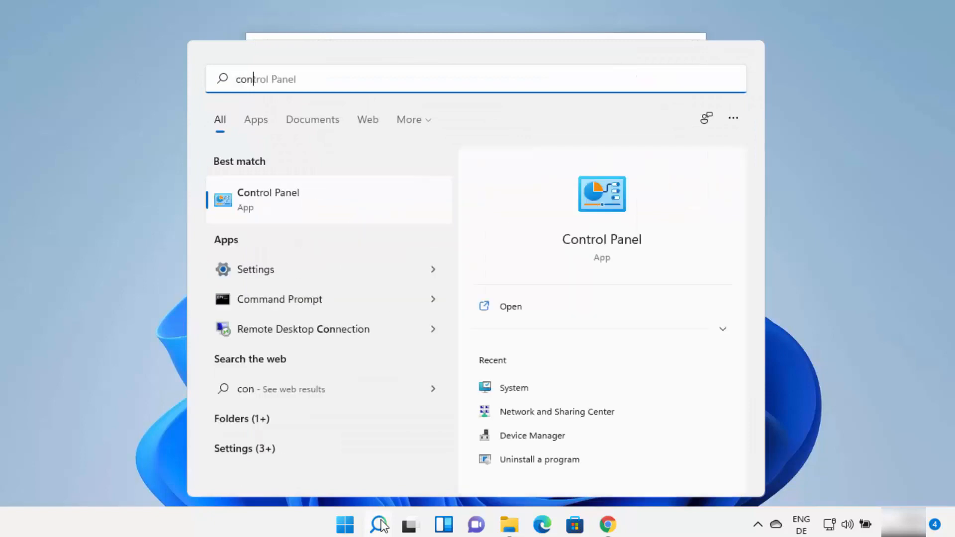
click(341, 208)
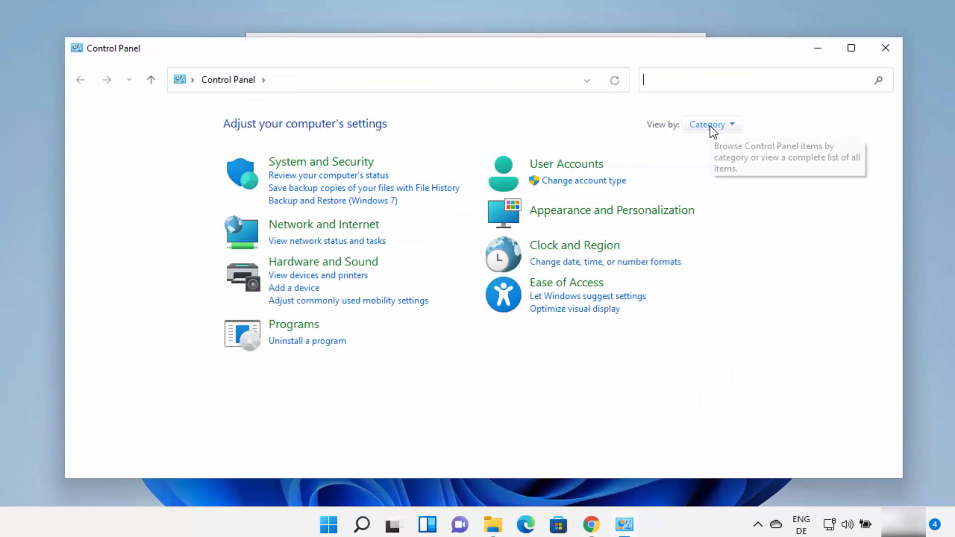
click(711, 126)
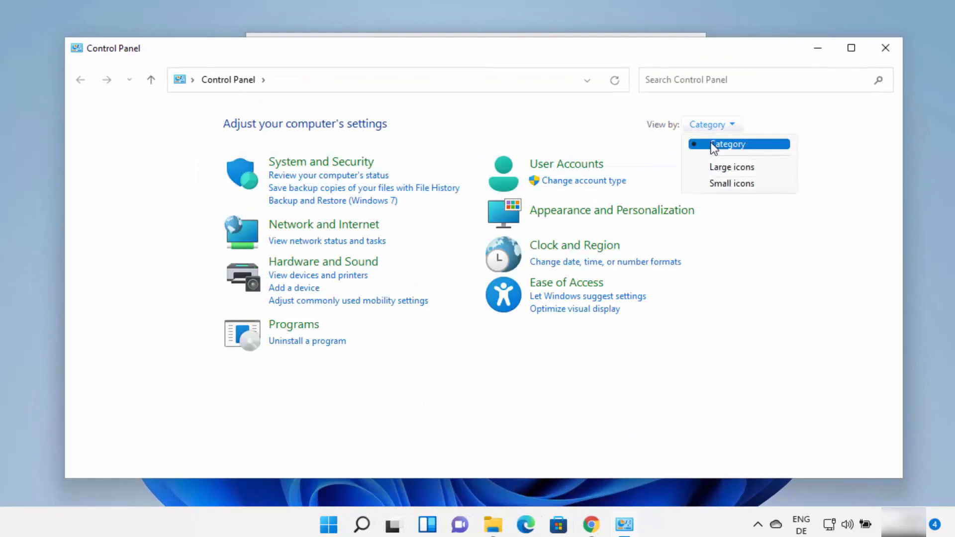
click(714, 148)
Go through System and Security to the System page and open Environment Variables from the advanced system settings
click(344, 165)
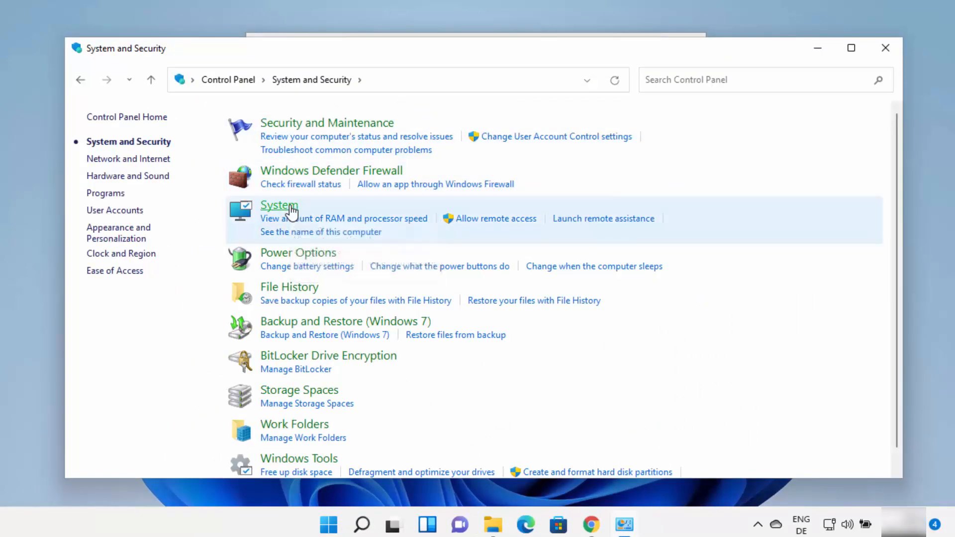
click(291, 212)
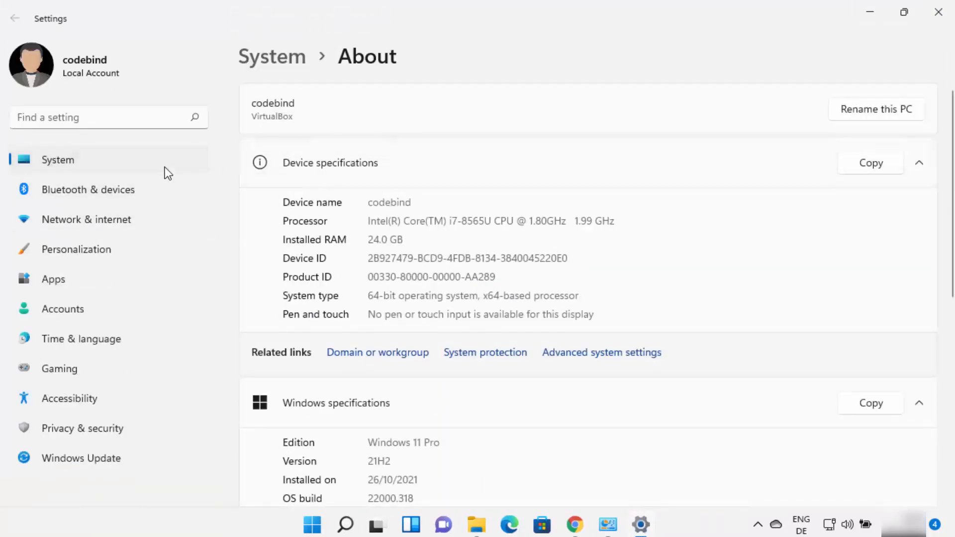
click(593, 354)
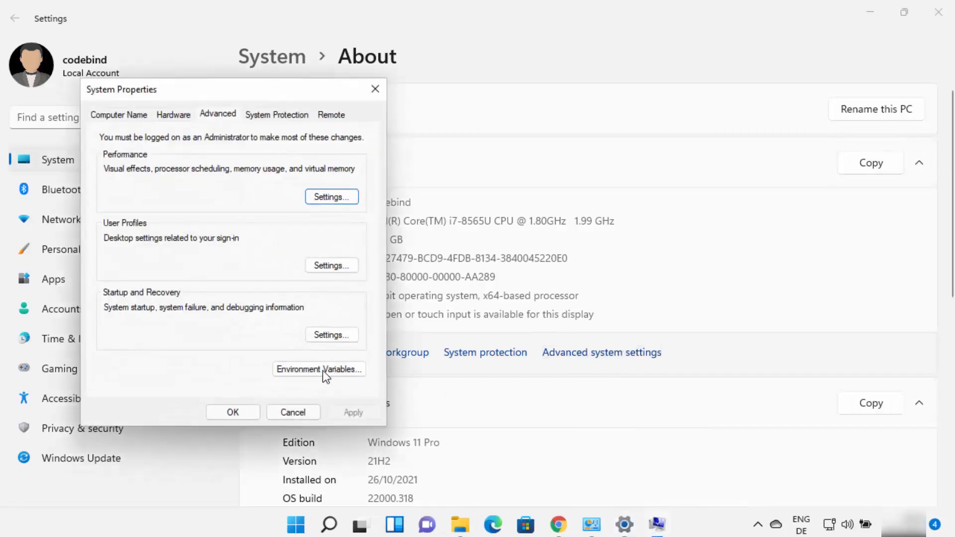
click(324, 371)
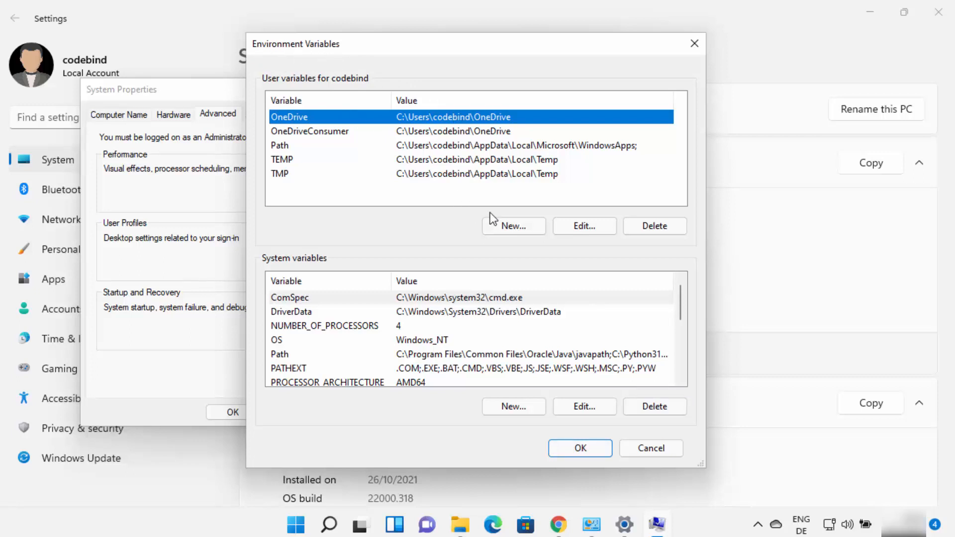
Open the system variable Path for editing
click(282, 358)
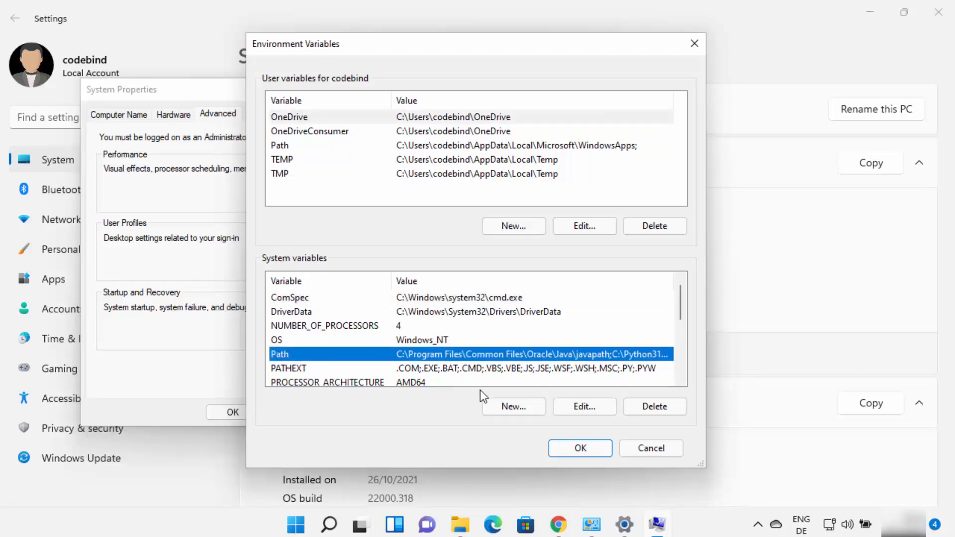
click(574, 405)
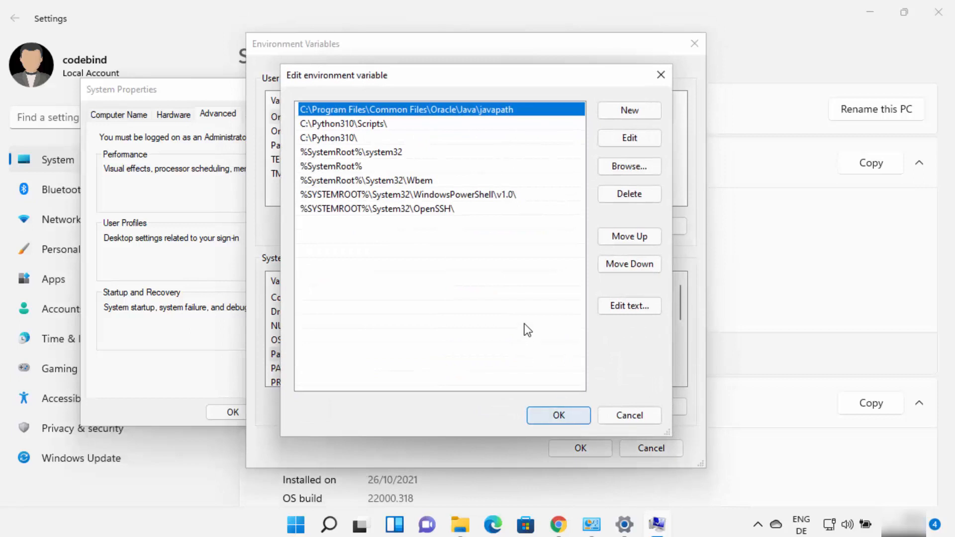
click(362, 230)
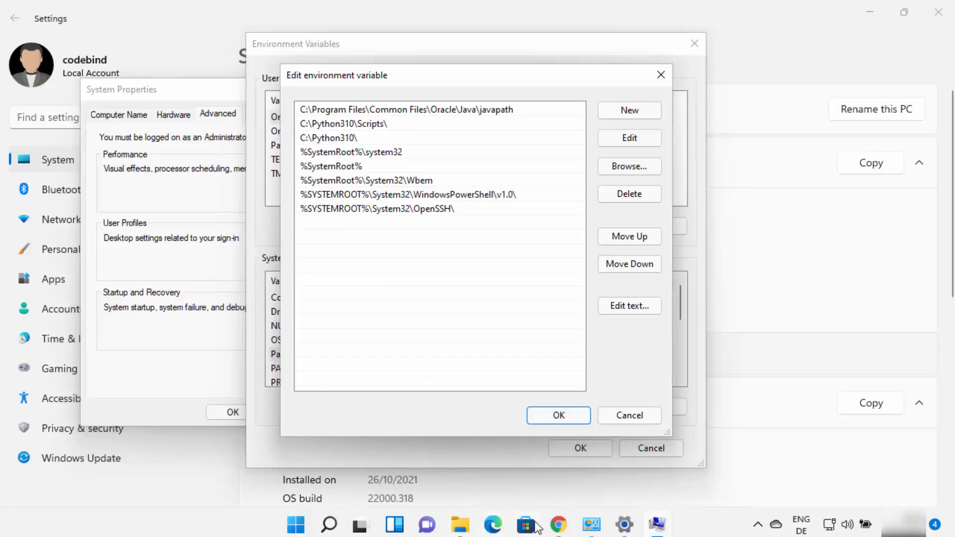
Switch to File Explorer, open the JDK's bin folder and copy its path C:\Program Files\Java\jdk-17.0.1\bin
click(473, 531)
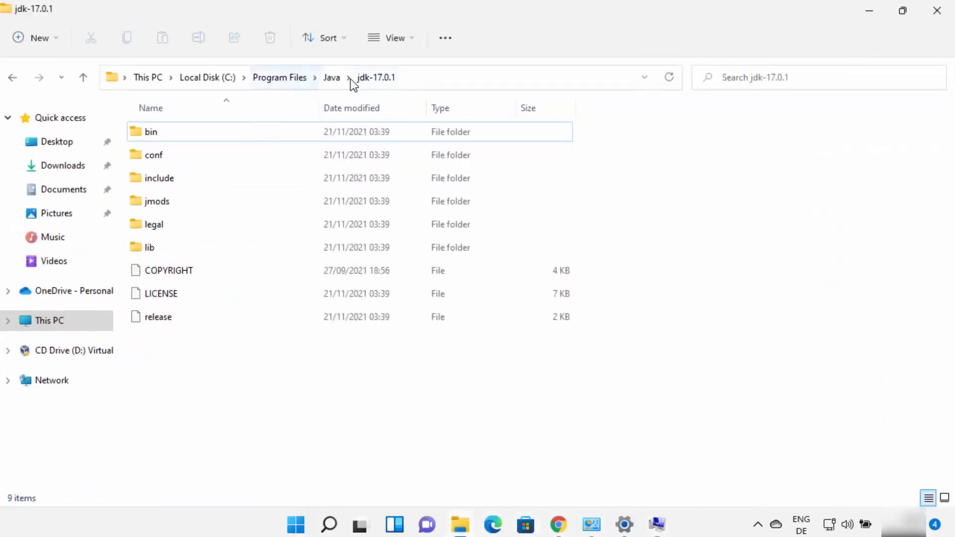
click(406, 78)
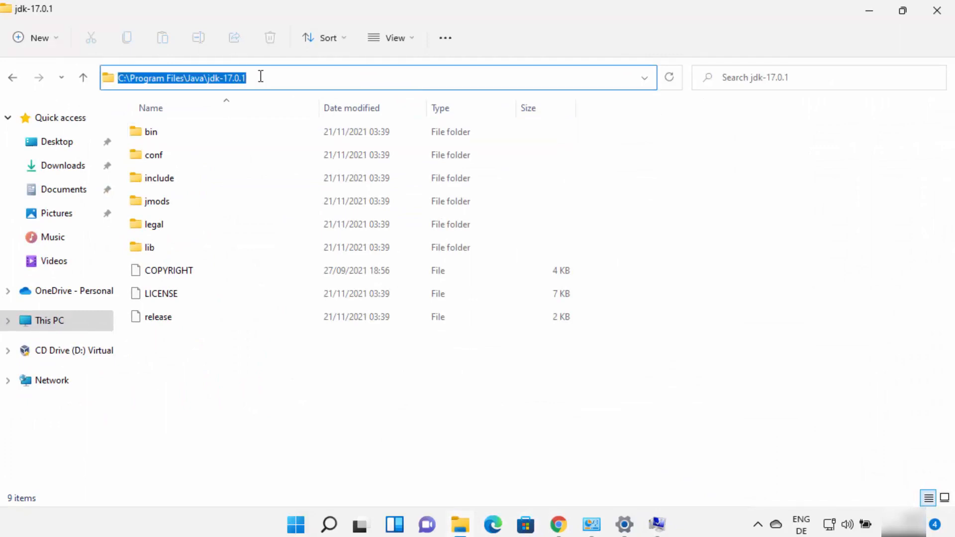
double_click(160, 133)
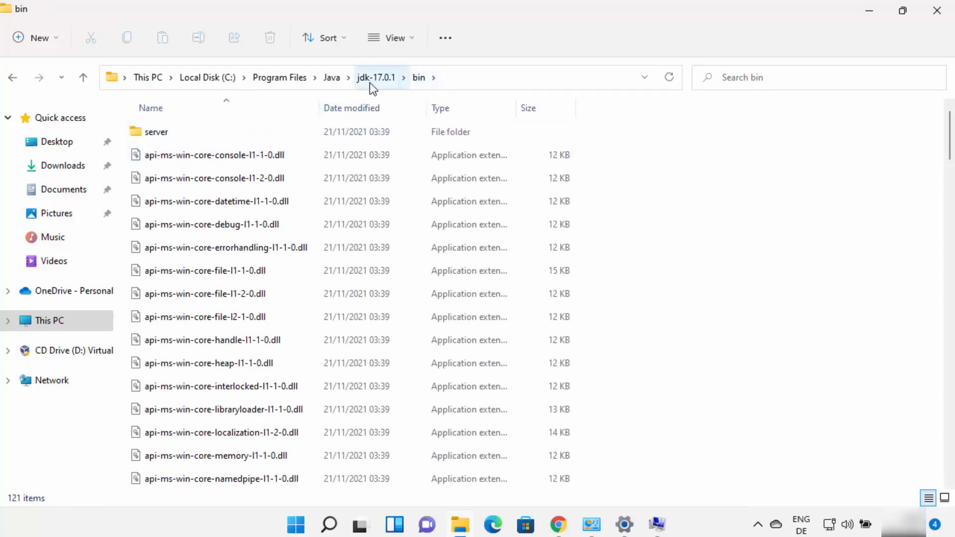
click(458, 82)
key(ctrl+c)
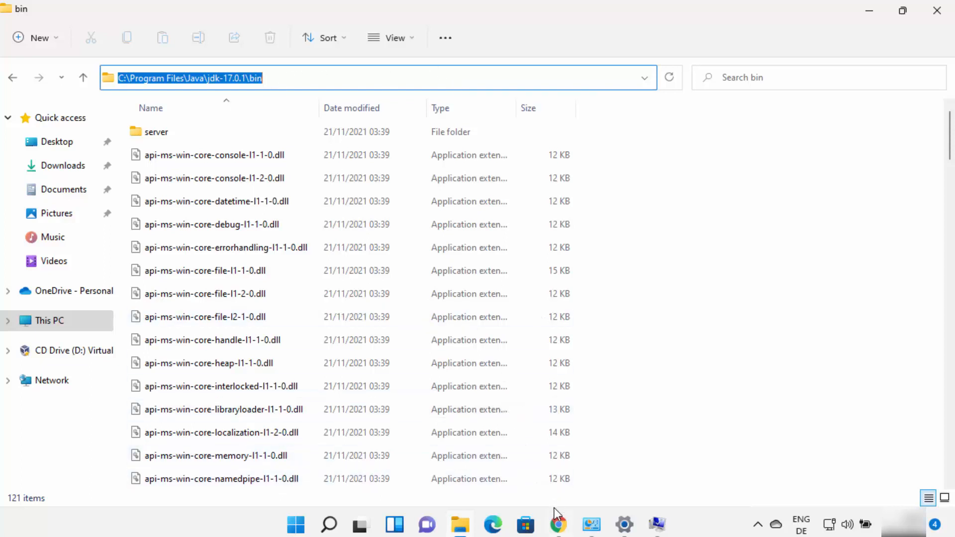
Return to the Path variable, add the entry C:\Program Files\Java\jdk-17.0.1\bin and confirm the edit
click(657, 524)
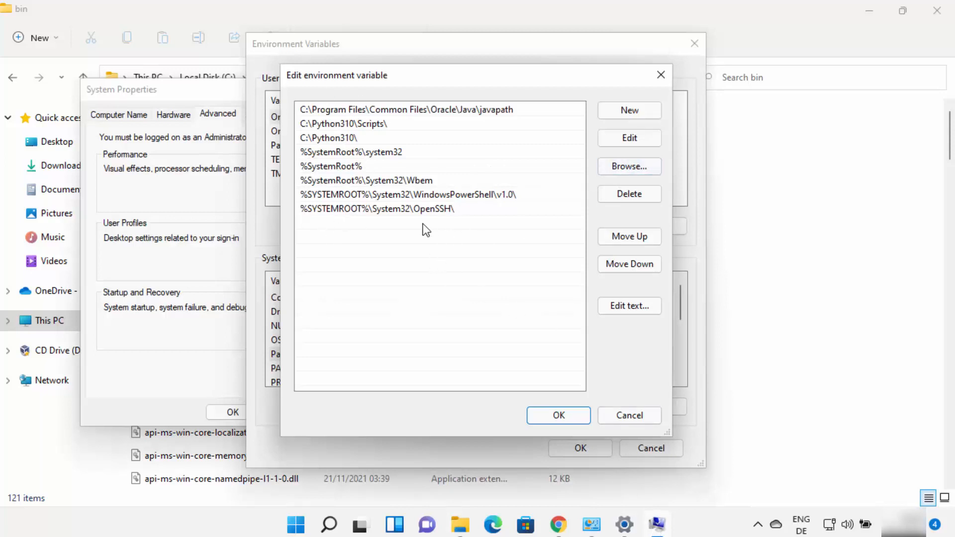
double_click(306, 225)
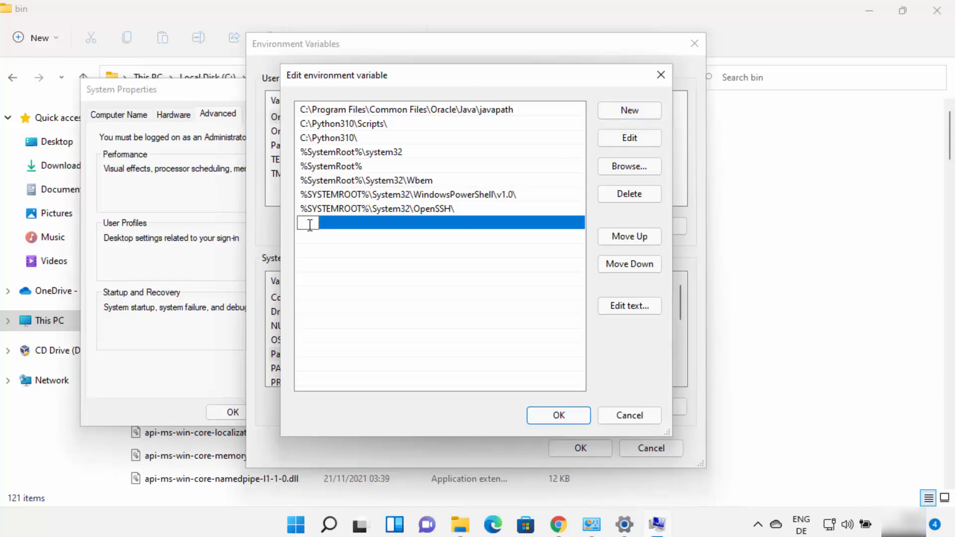
key(ctrl+v)
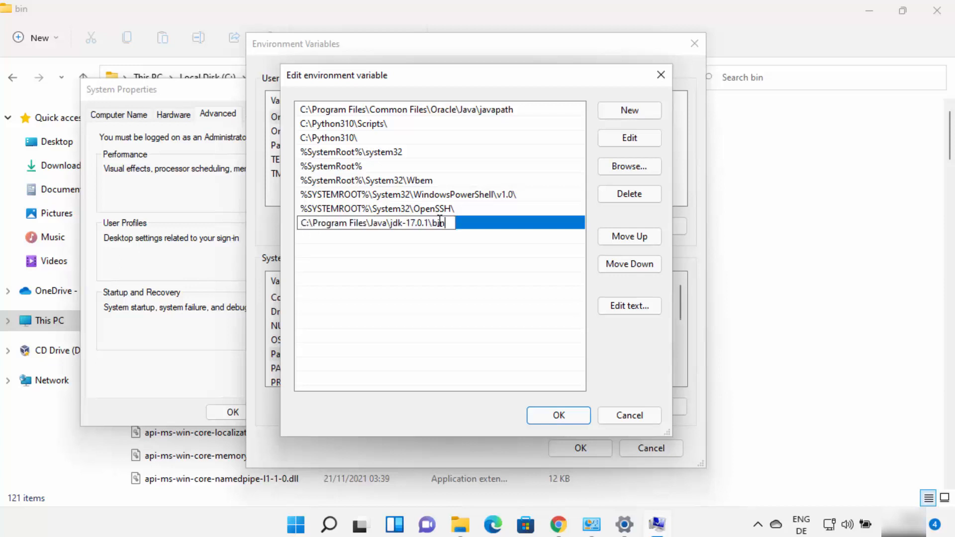
click(455, 235)
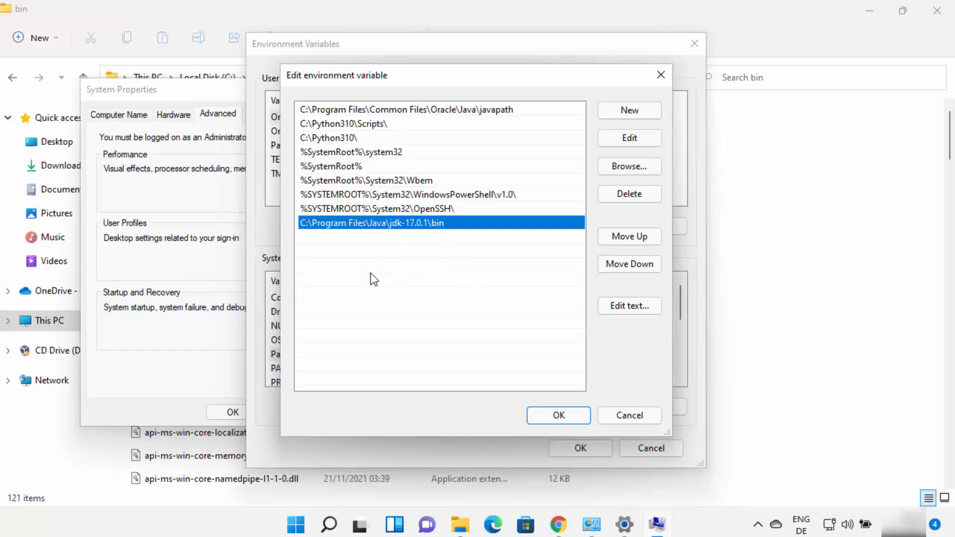
click(556, 416)
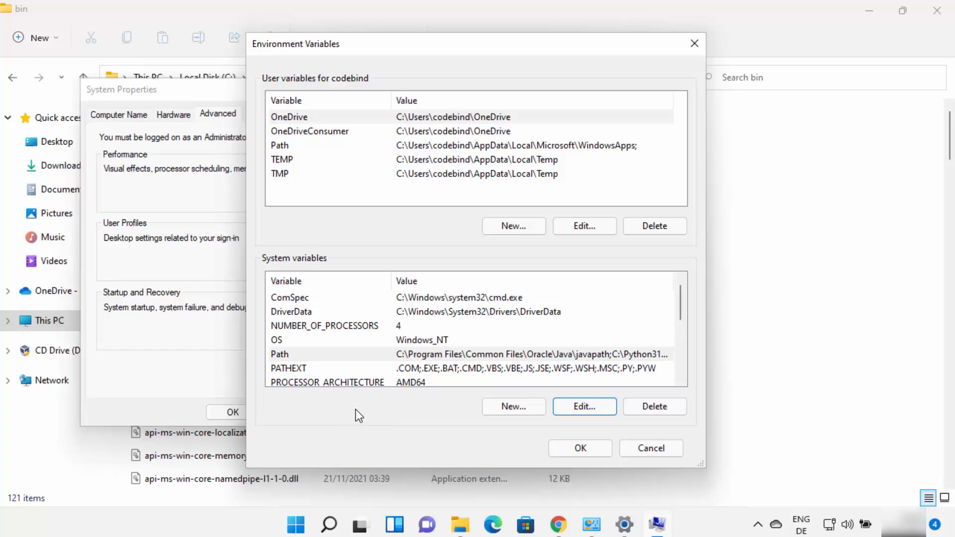
Start a new user variable and name it JAVA_HOME
click(331, 192)
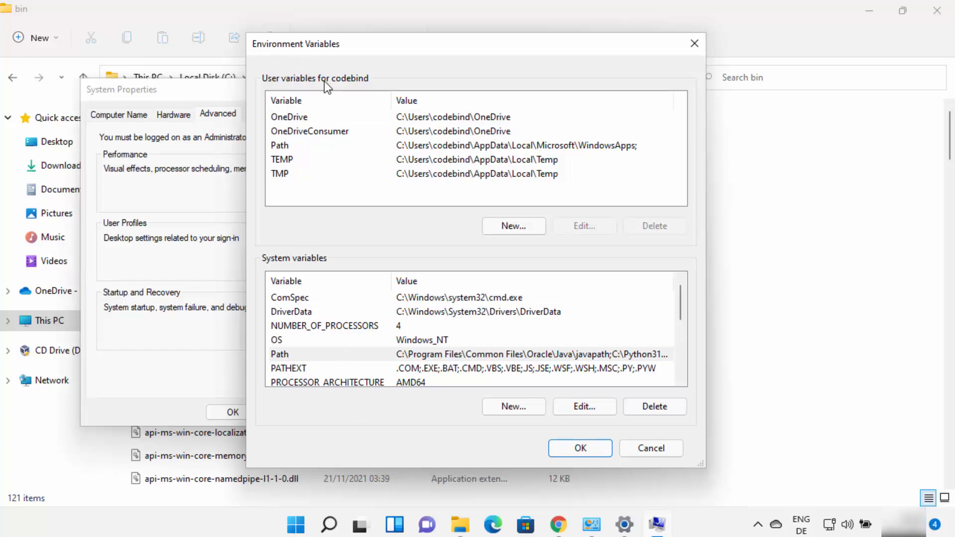
click(495, 227)
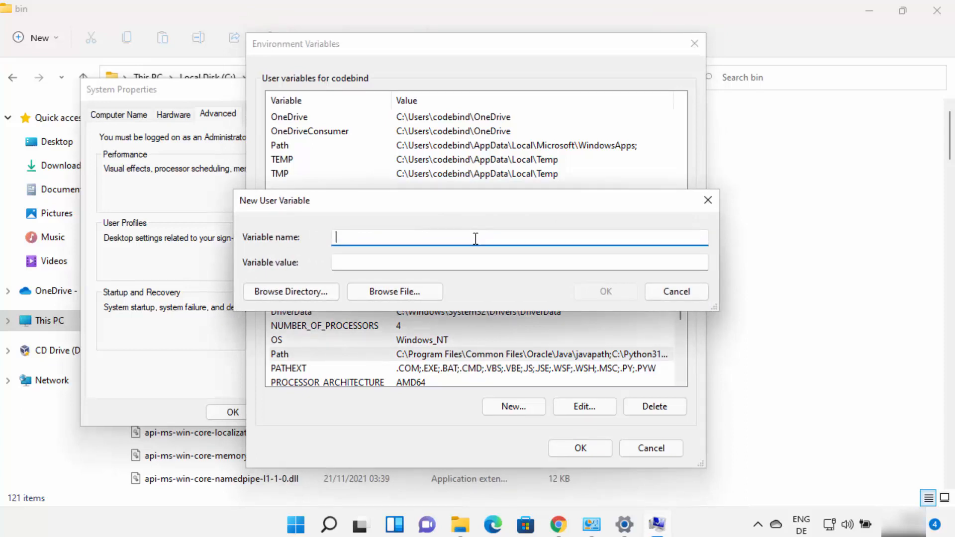
text(JAVA_HOME)
drag(335, 237, 391, 234)
click(248, 532)
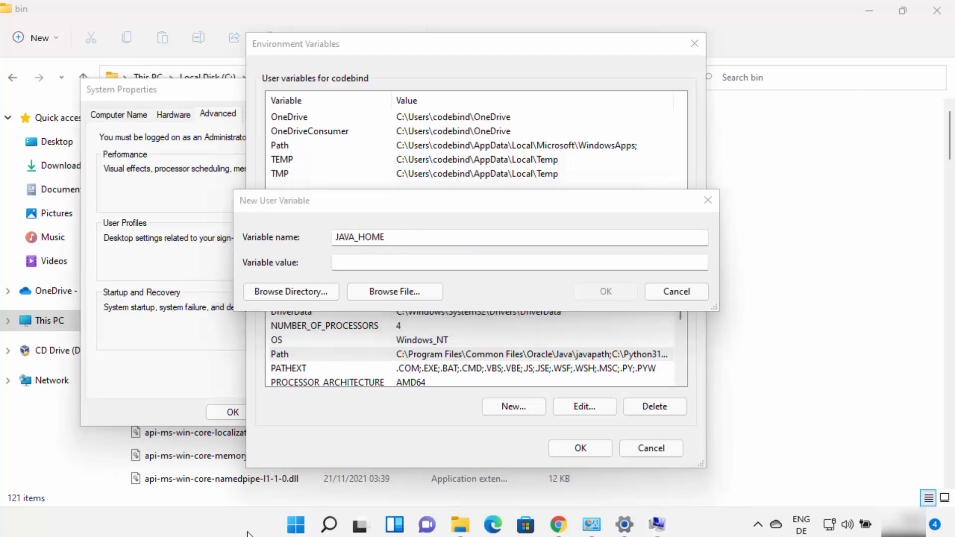
Switch to File Explorer, go up to the jdk-17.0.1 folder and copy its path C:\Program Files\Java\jdk-17.0.1
click(468, 527)
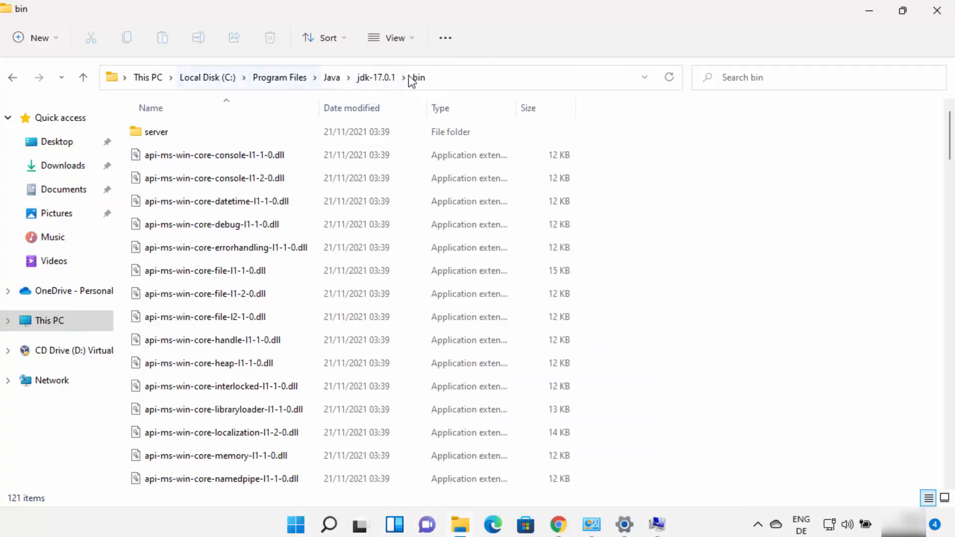
click(389, 77)
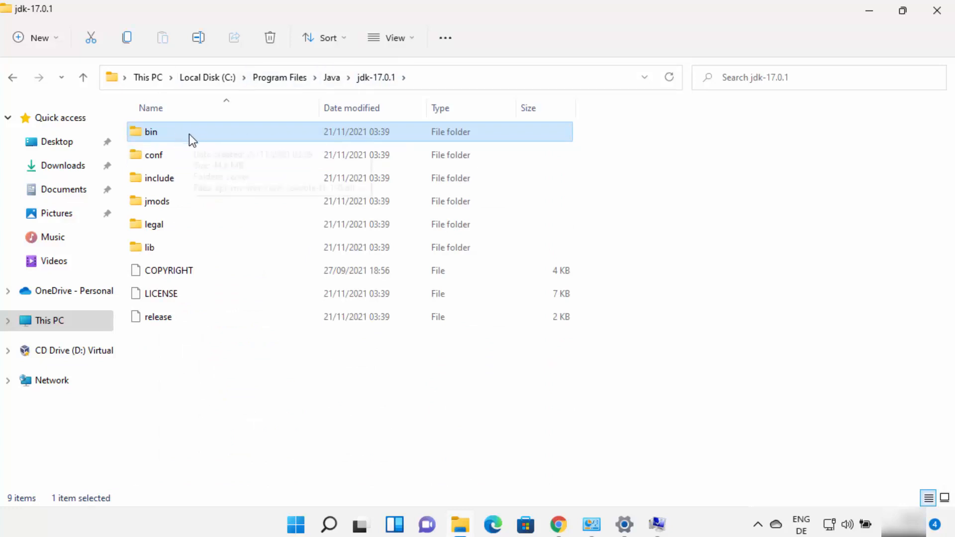
click(434, 81)
key(ctrl+c)
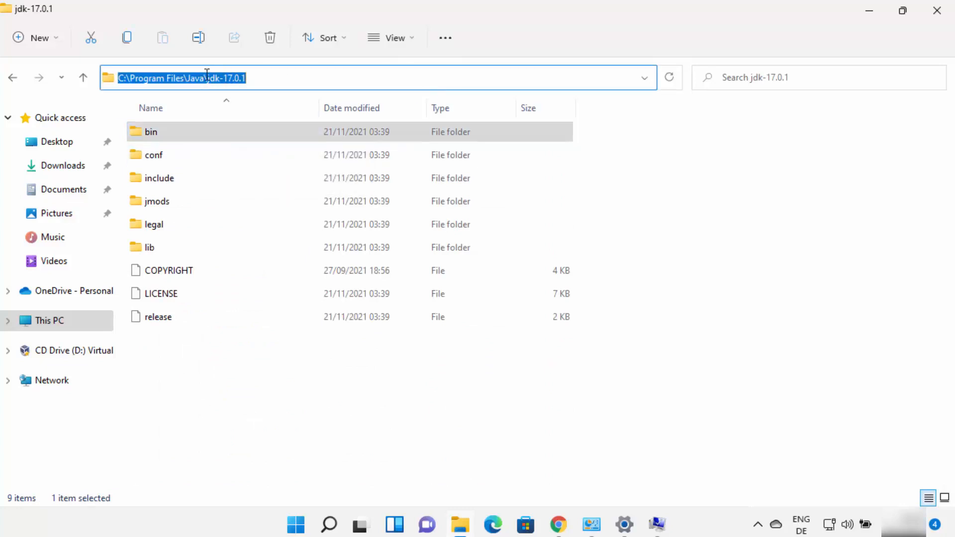
click(257, 77)
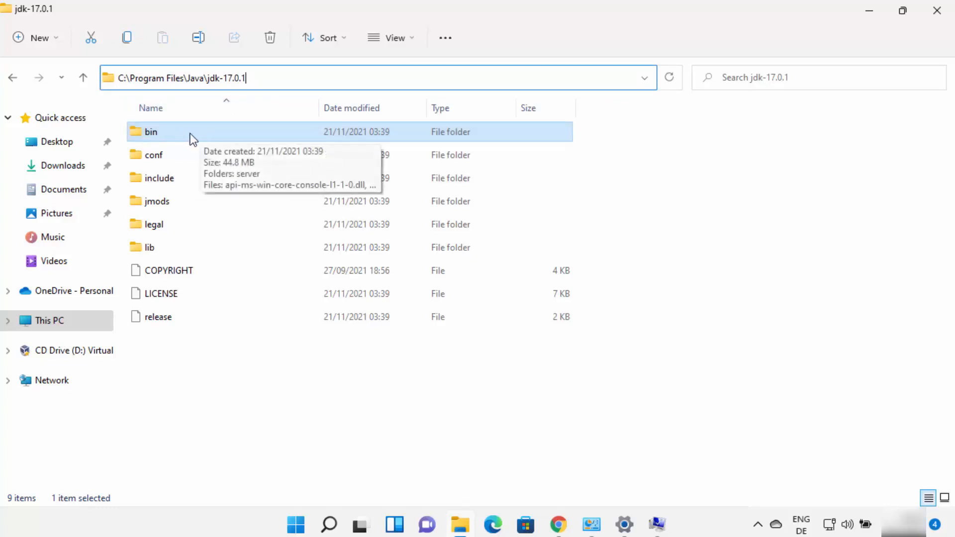
Return to the new user variable, set JAVA_HOME's value to C:\Program Files\Java\jdk-17.0.1 and confirm it
click(657, 525)
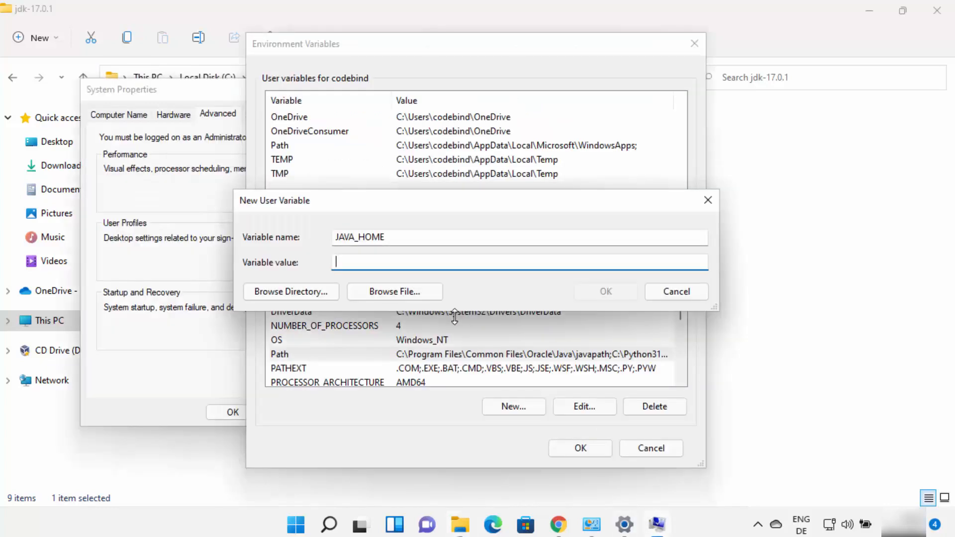
key(ctrl+v)
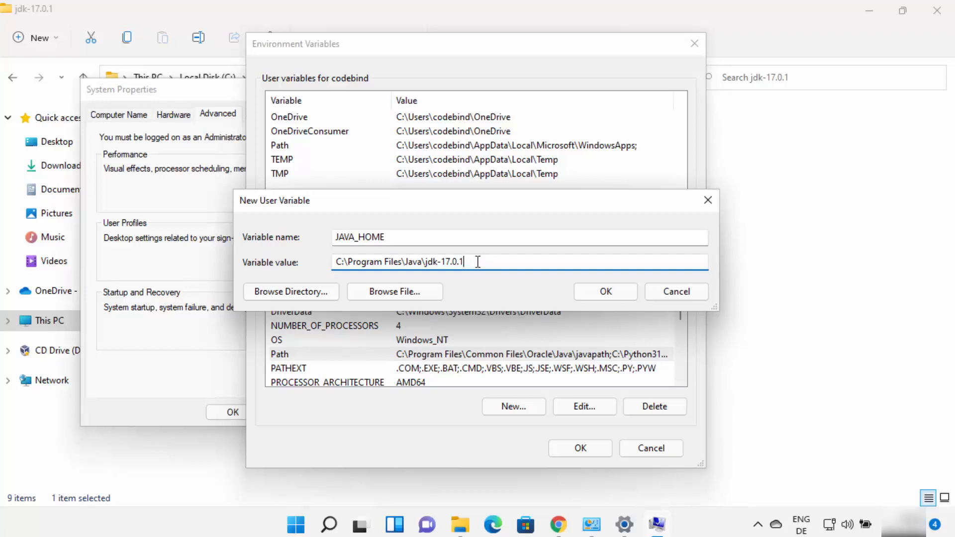
drag(477, 262, 333, 262)
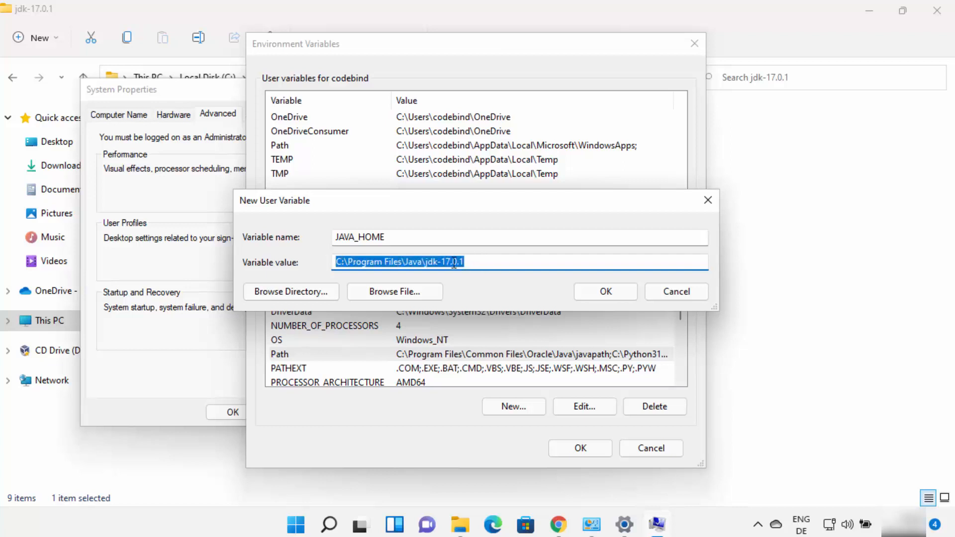
click(605, 296)
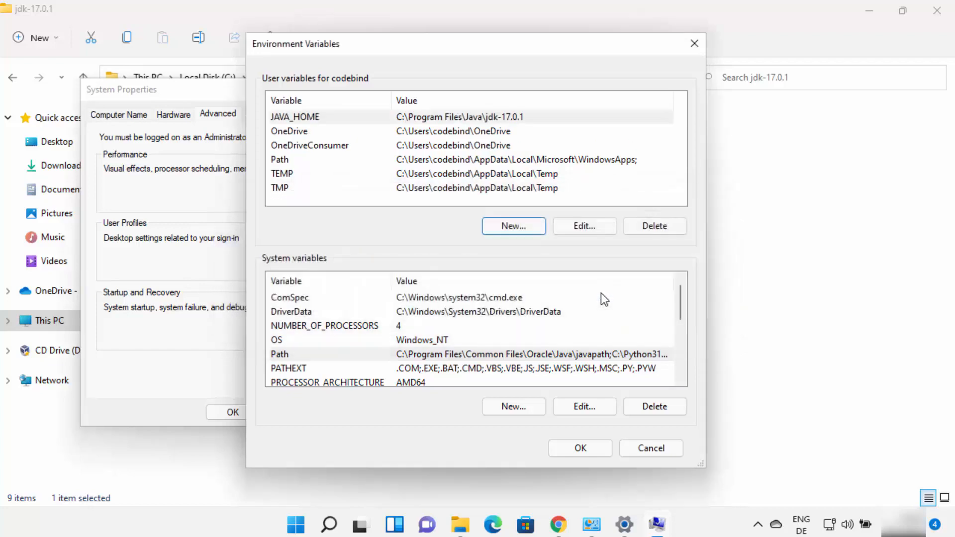
Confirm the environment variable changes and System Properties, and close File Explorer and the leftover Environment Variables window
click(590, 448)
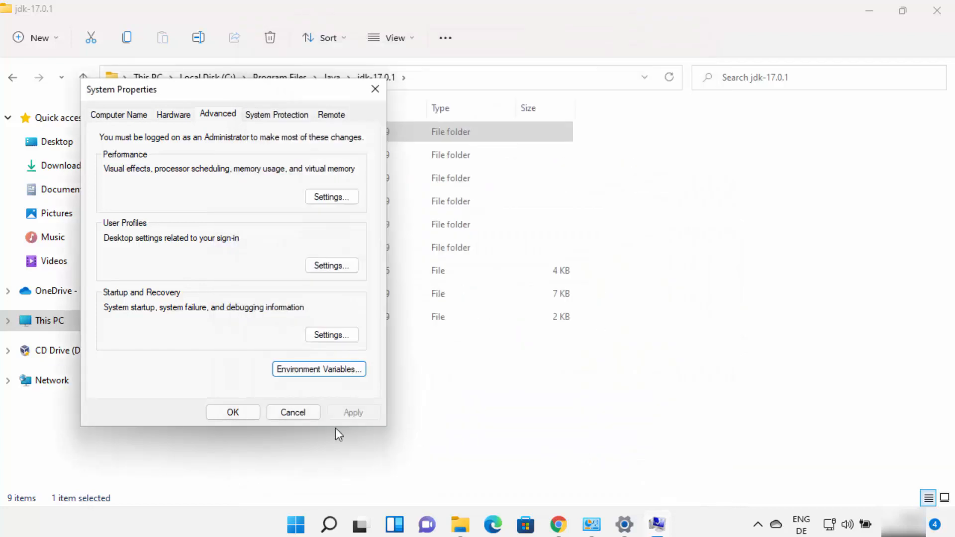
click(246, 414)
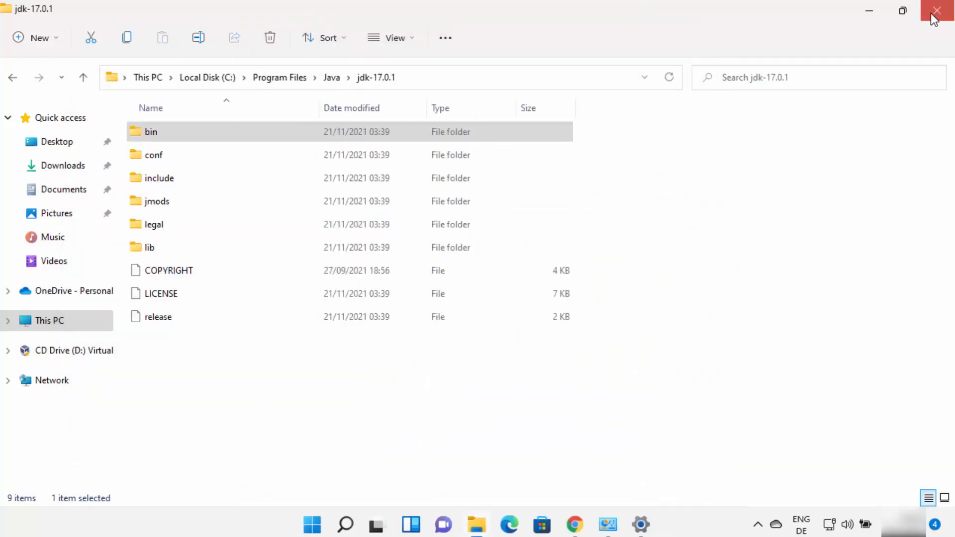
click(937, 10)
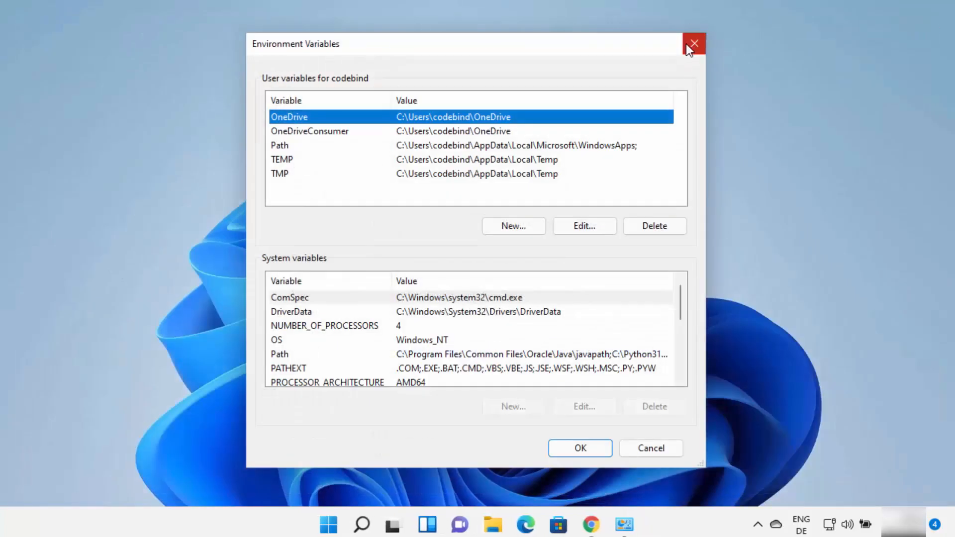
click(691, 43)
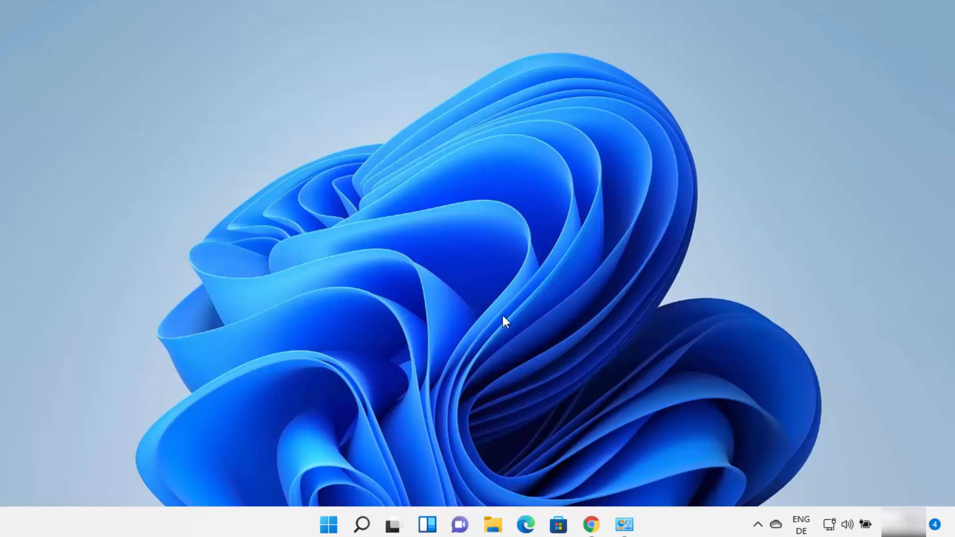
Open Command Prompt and run java -version to check the installed Java version
click(363, 526)
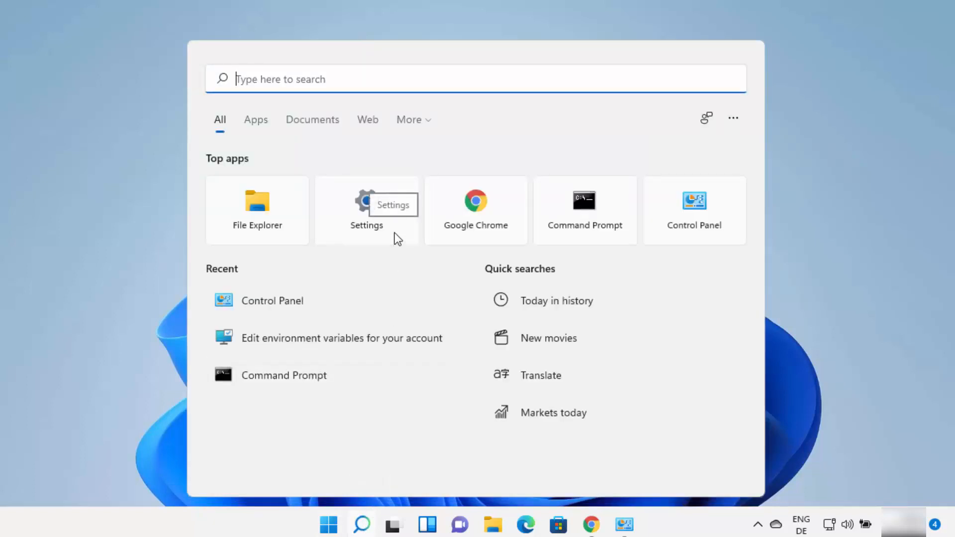
text(cmd)
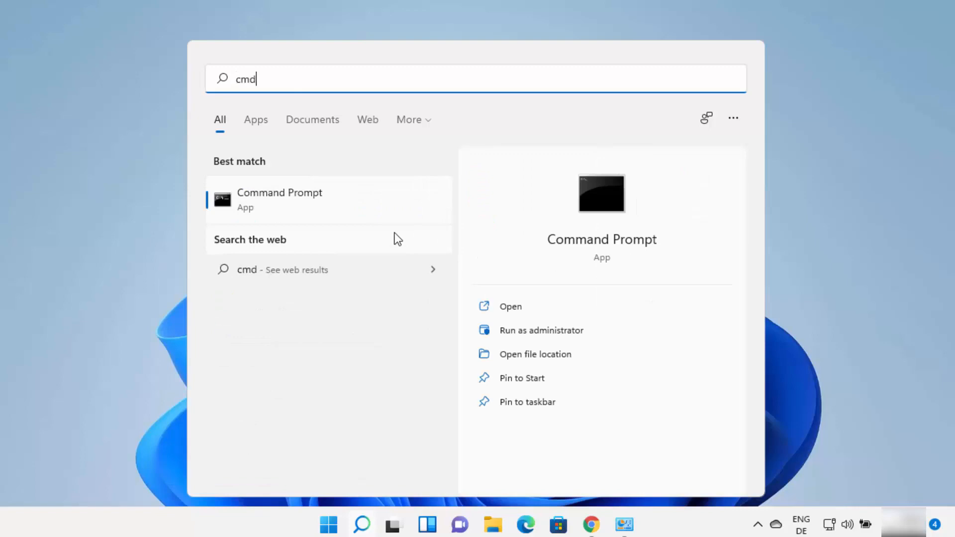
click(309, 189)
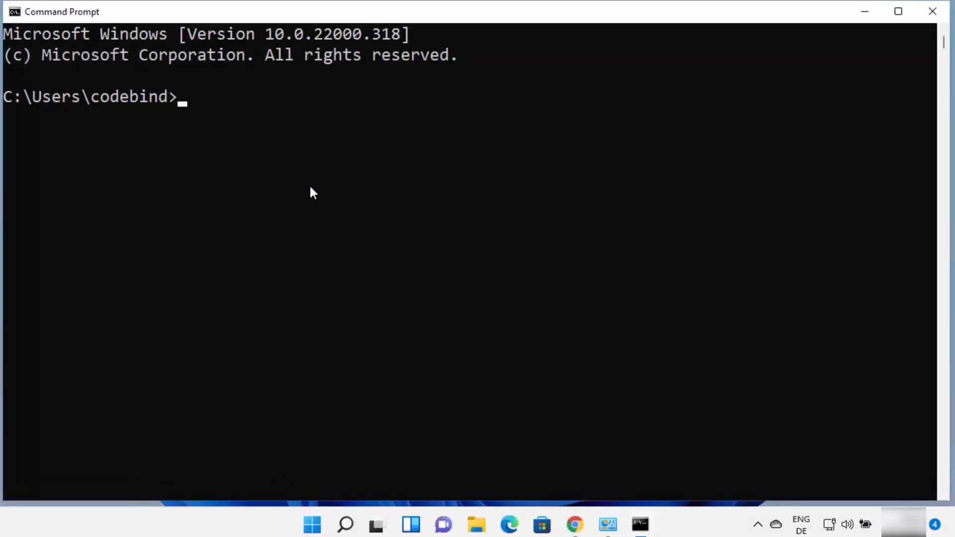
text(java -version)
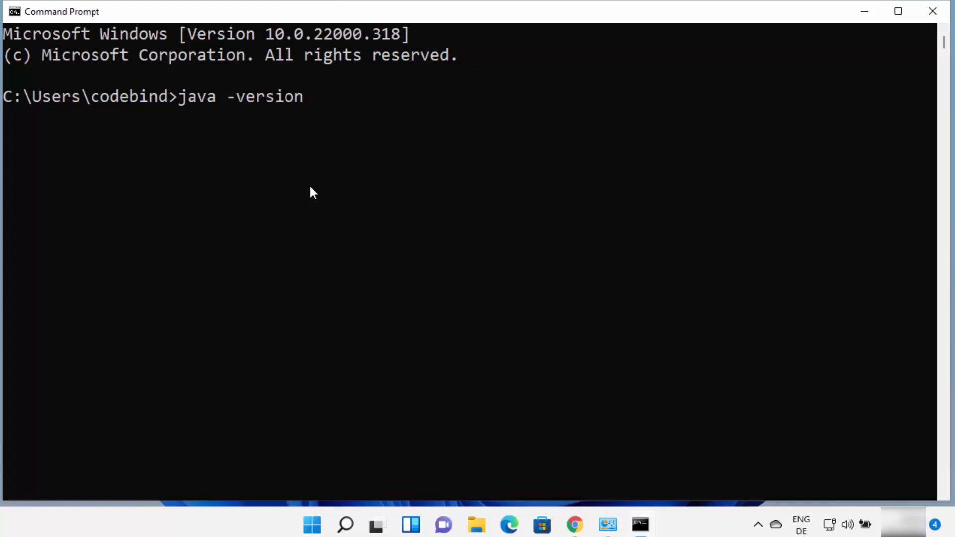
key(Return)
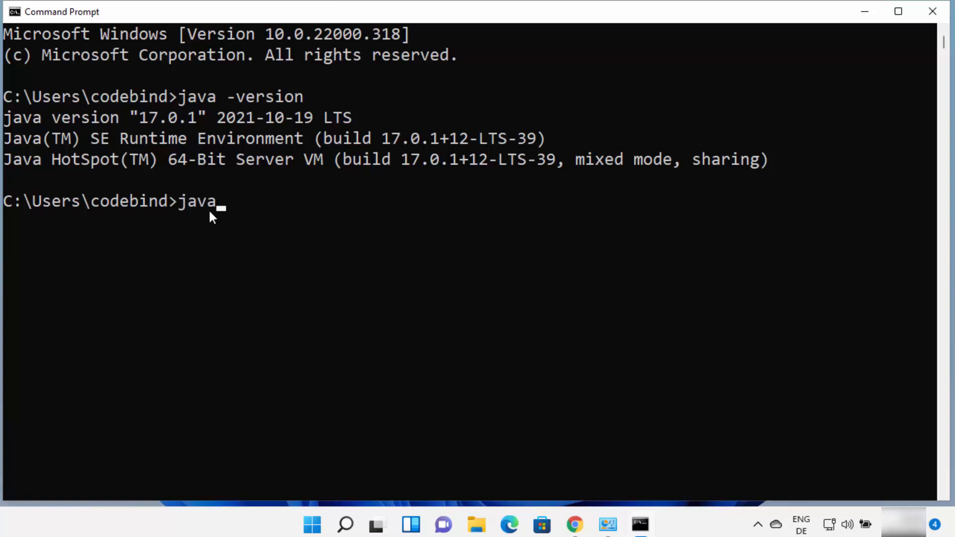
Run javac -version to check the Java compiler version and highlight the reported number
text(-version)
key(Return)
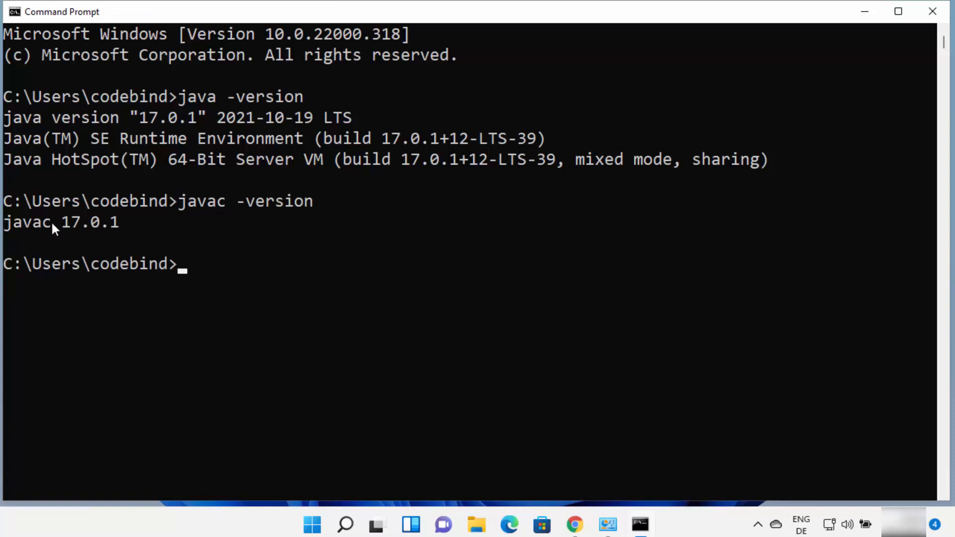
drag(64, 222, 111, 222)
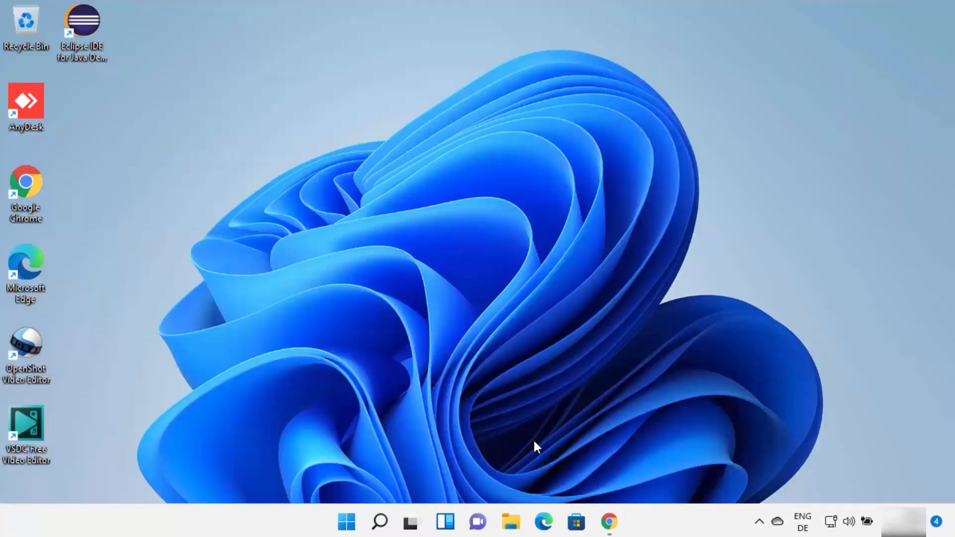
Switch to Chrome and open the Apache NetBeans Releases page from the "netbeans download" search results
click(609, 521)
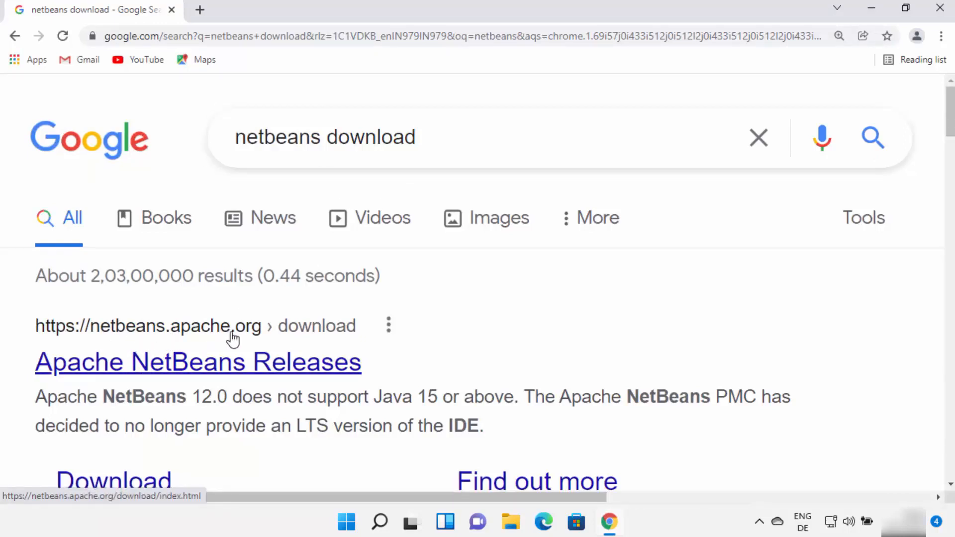
click(280, 370)
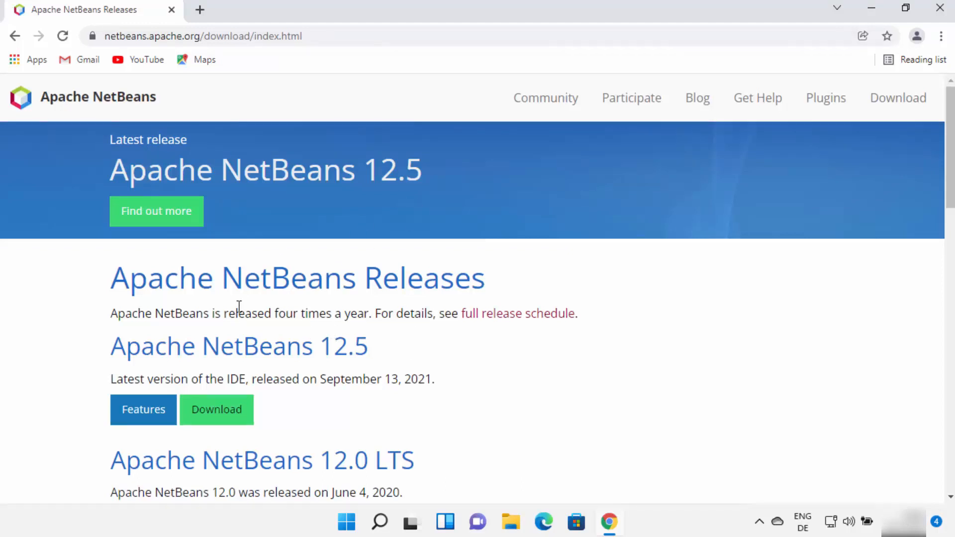
Examine the available releases and compare the Apache NetBeans 12.5 entry with the 12.0 LTS entry
scroll(345, 304, down, 3)
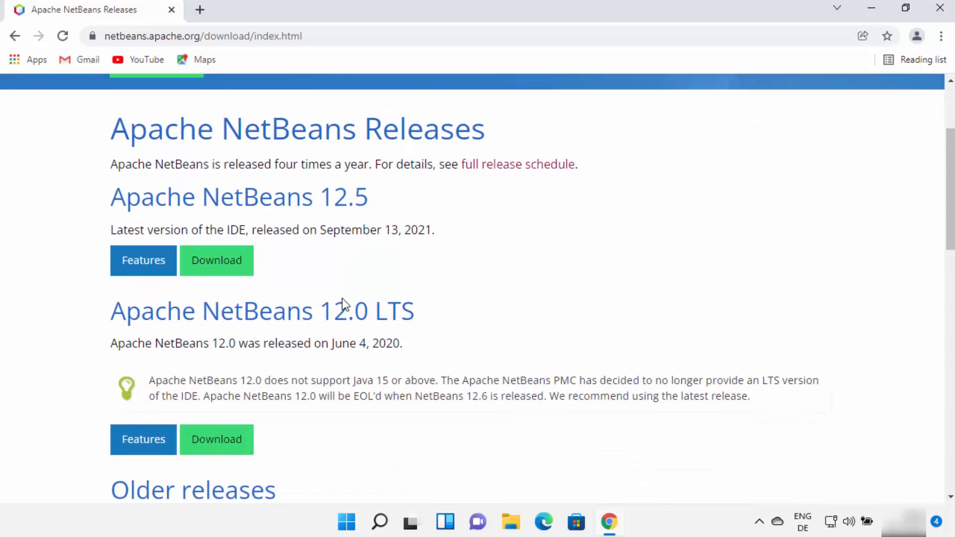
scroll(342, 305, down, 9)
scroll(342, 305, up, 6)
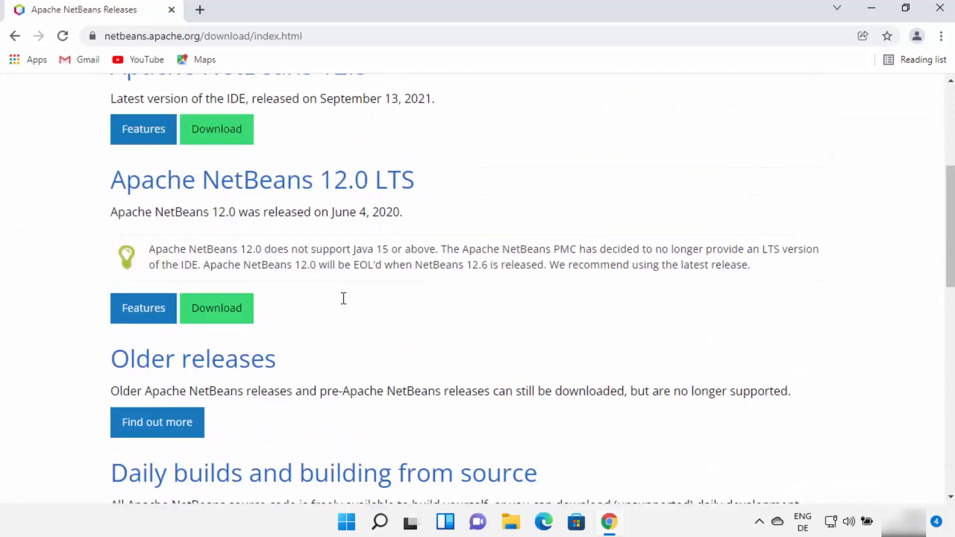
scroll(344, 298, up, 6)
drag(100, 349, 368, 353)
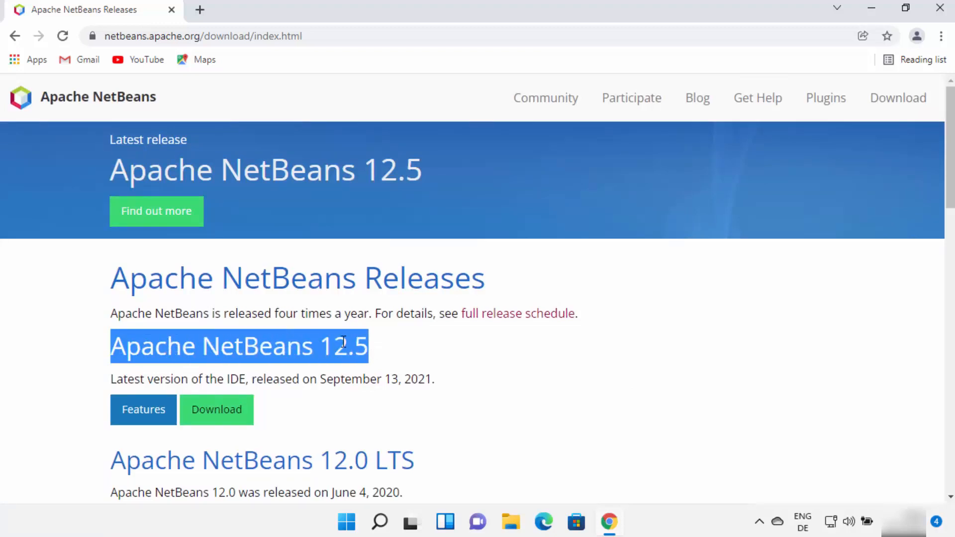
scroll(369, 343, down, 2)
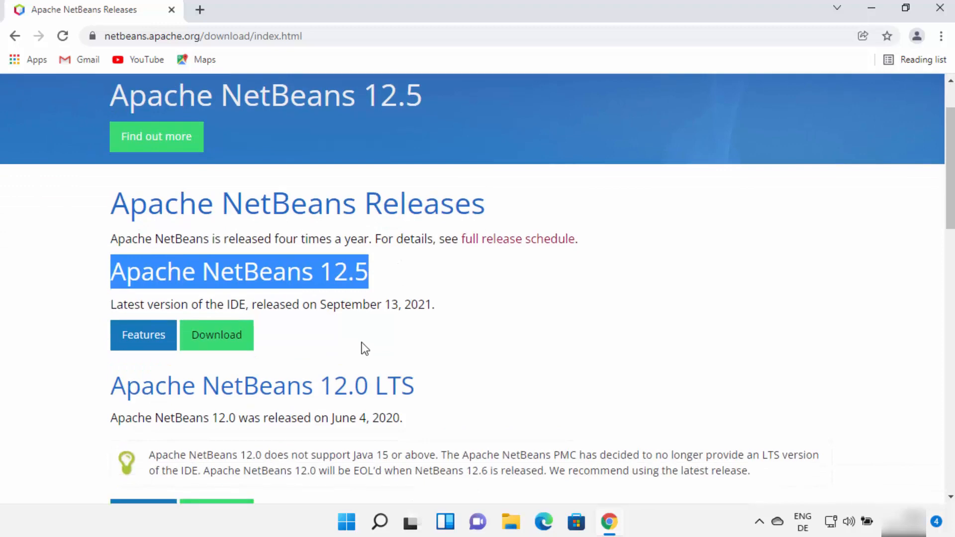
click(352, 351)
drag(122, 386, 415, 388)
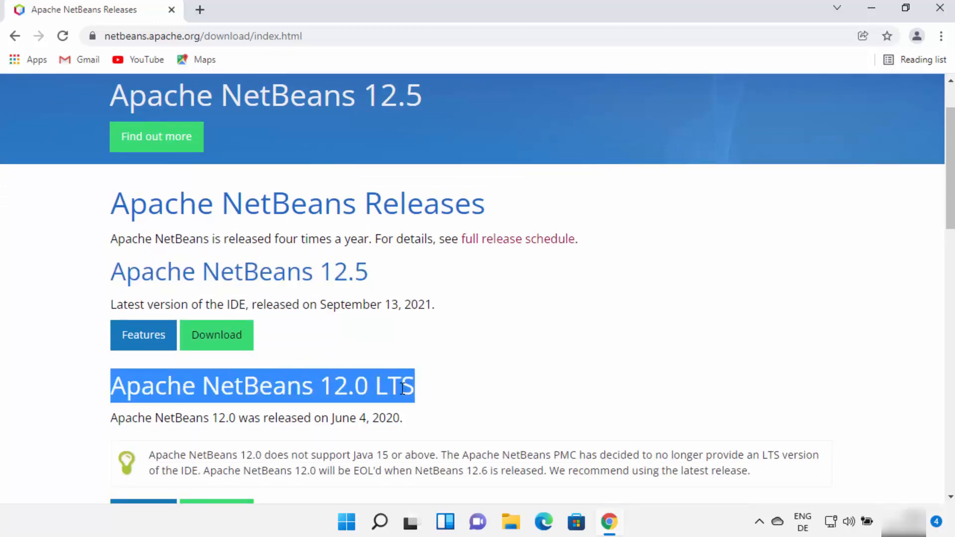
double_click(403, 388)
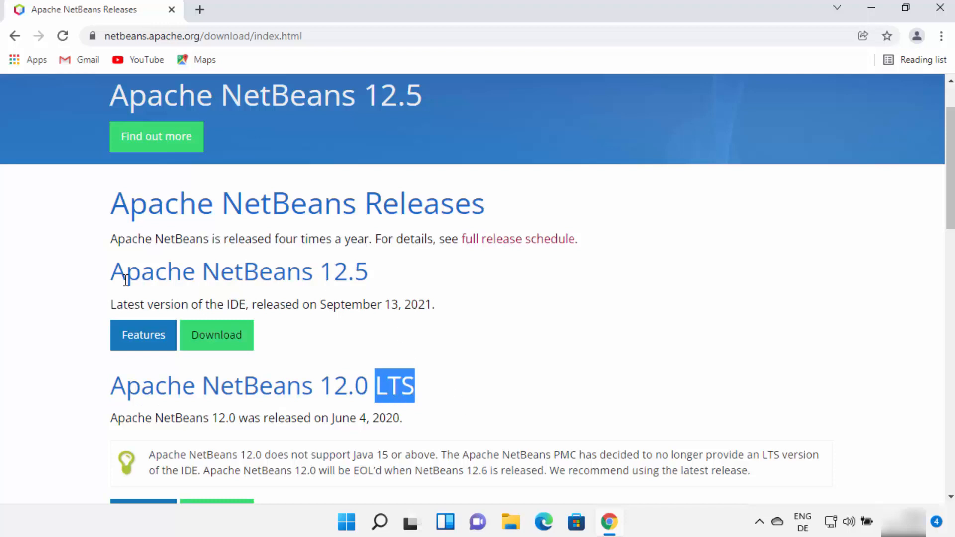
drag(142, 277, 374, 272)
click(405, 329)
scroll(406, 327, down, 3)
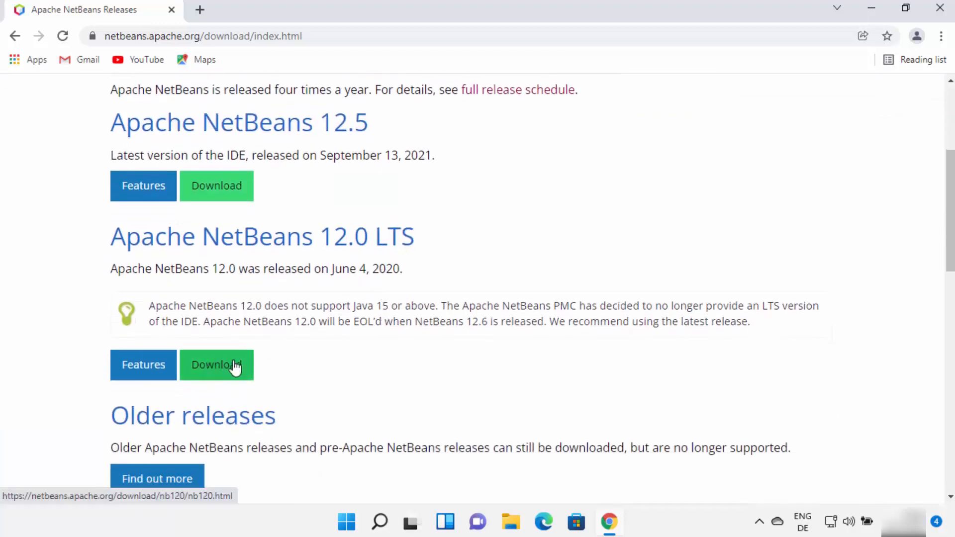
double_click(331, 238)
shift+click(400, 235)
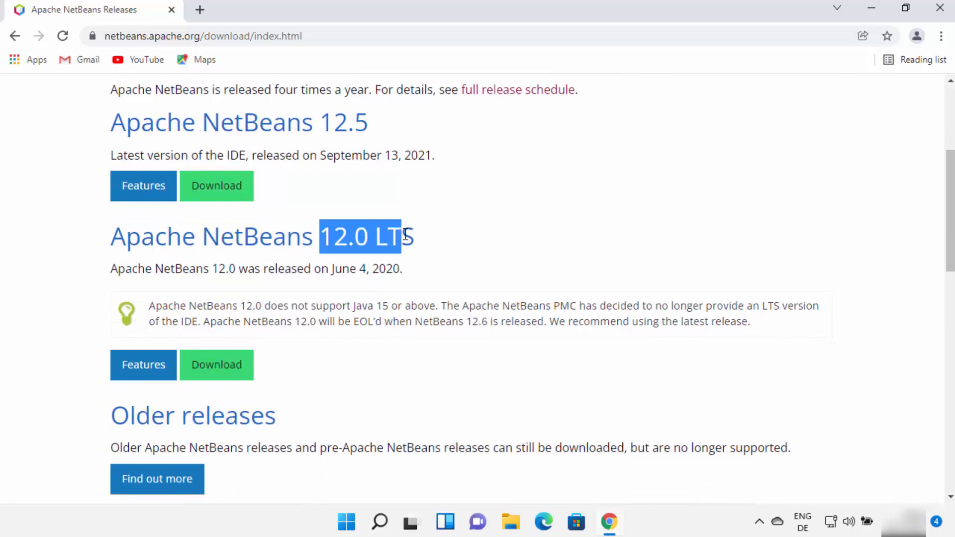
Download the NetBeans 12.0 LTS Windows installer, Apache-NetBeans-12.0-bin-windows-x64.exe, from the HTTP mirror
click(221, 372)
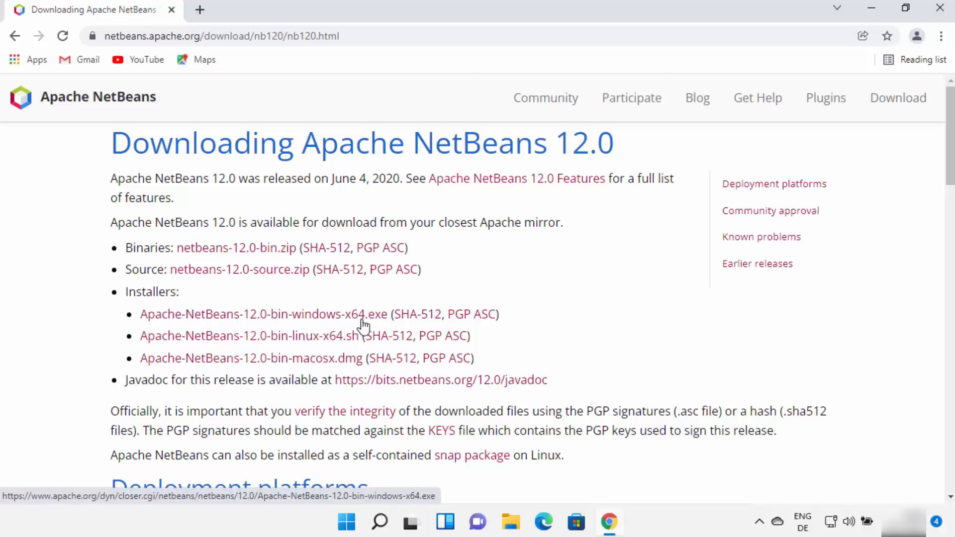
click(319, 321)
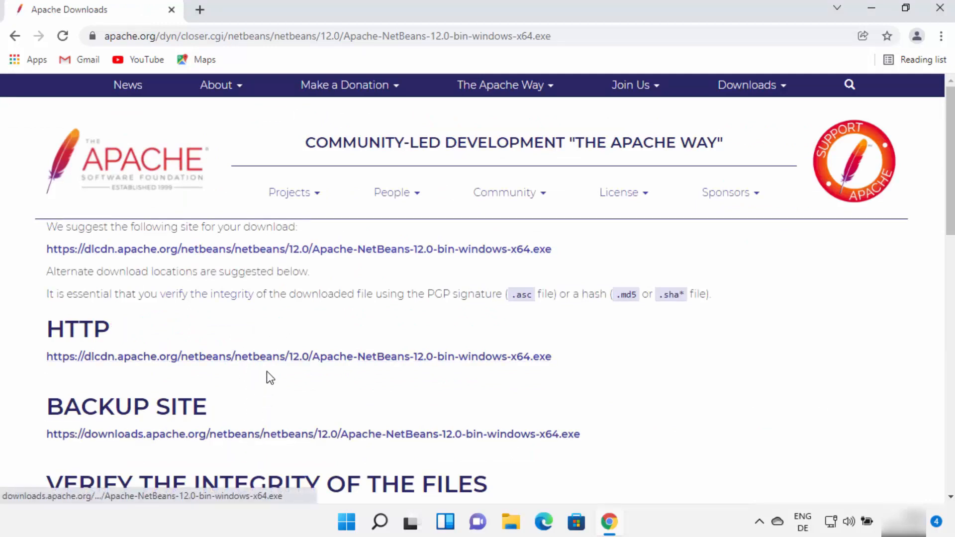
click(263, 359)
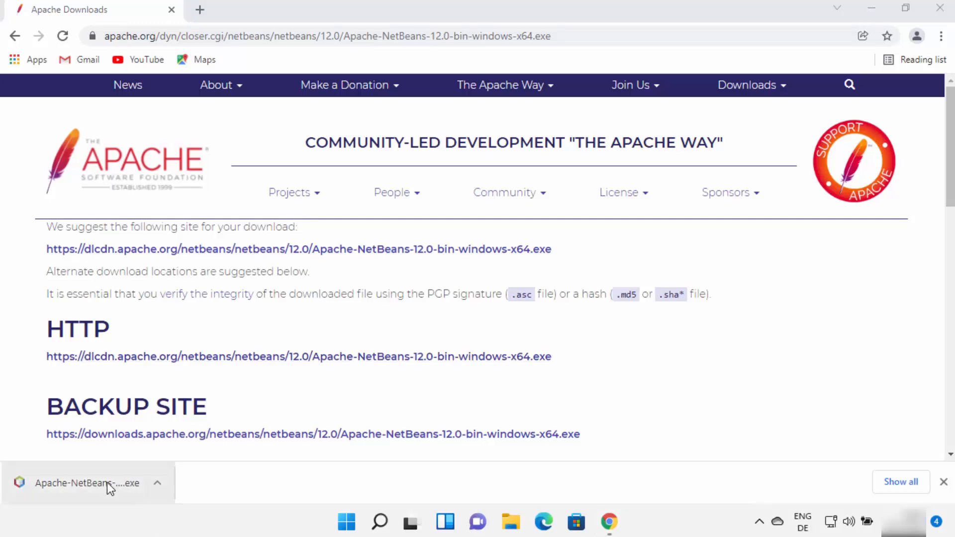
Launch the downloaded NetBeans installer, minimize the browser and allow the installer to make changes to the device
click(107, 483)
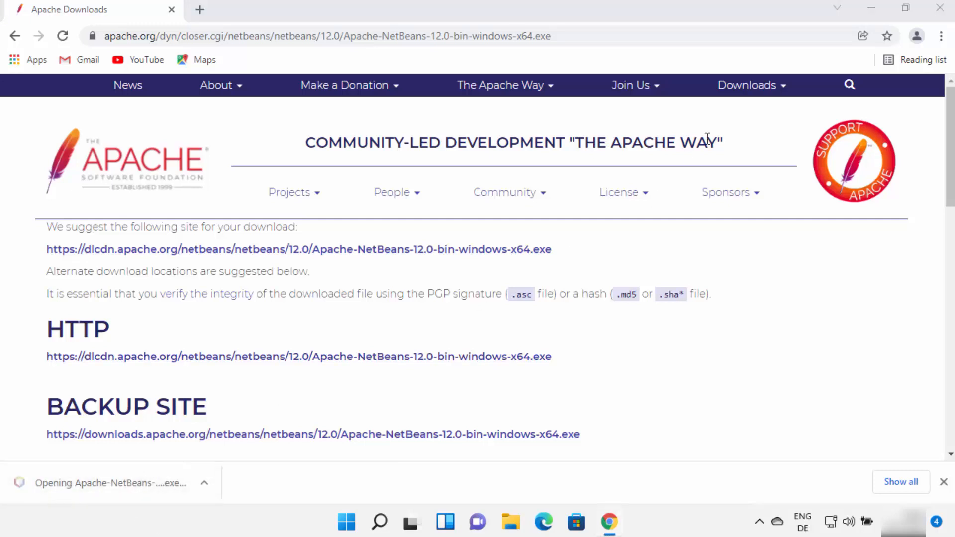
click(869, 11)
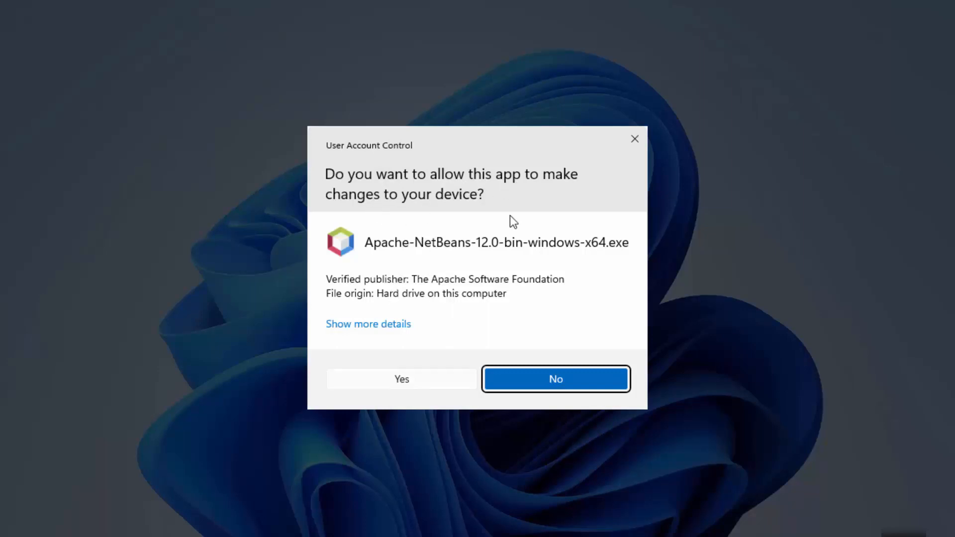
click(410, 379)
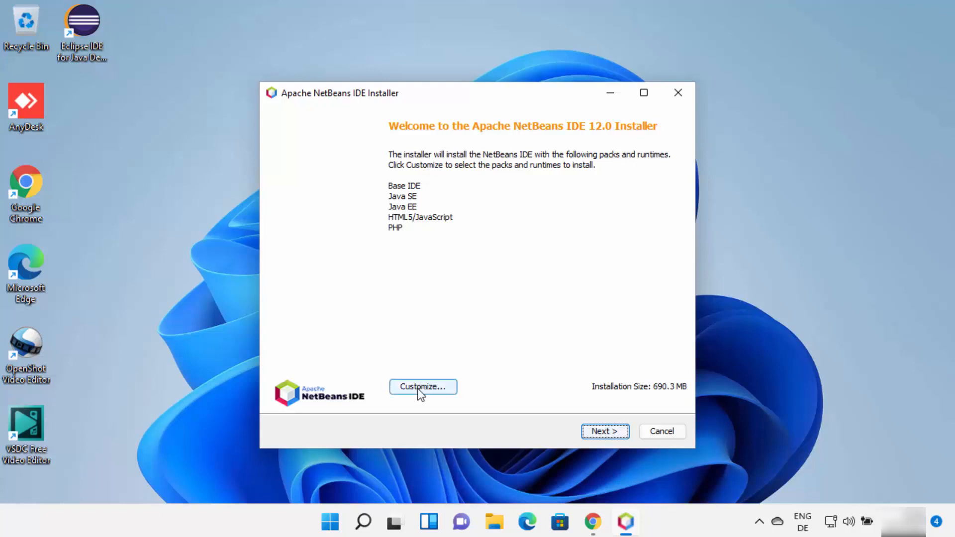
Keep the default packs and runtimes, accept the license agreement and continue to the installation folder settings
click(605, 433)
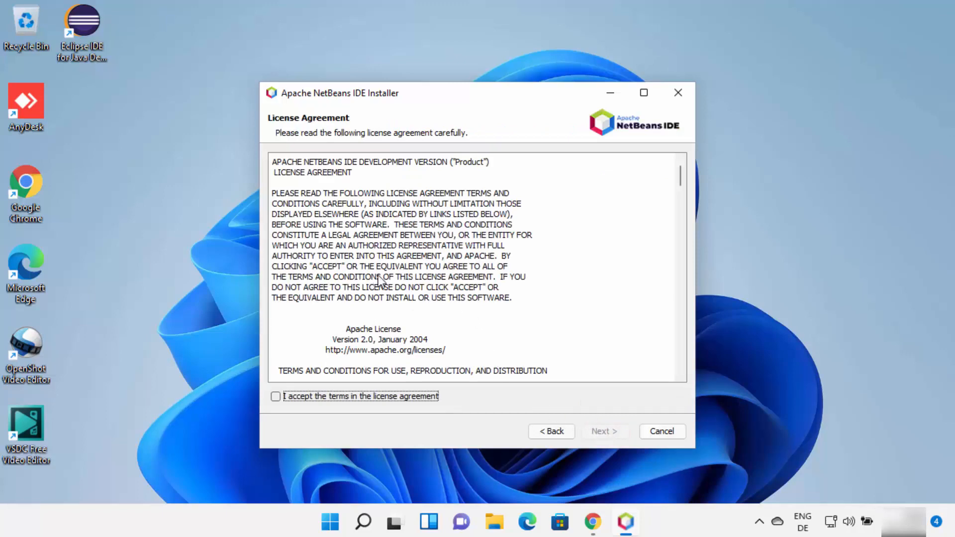
scroll(404, 253, down, 20)
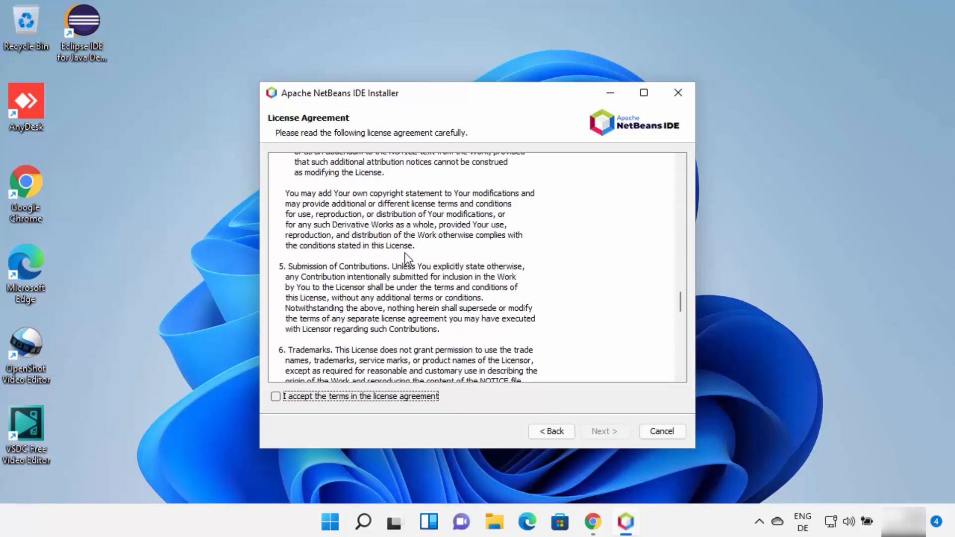
scroll(405, 252, down, 10)
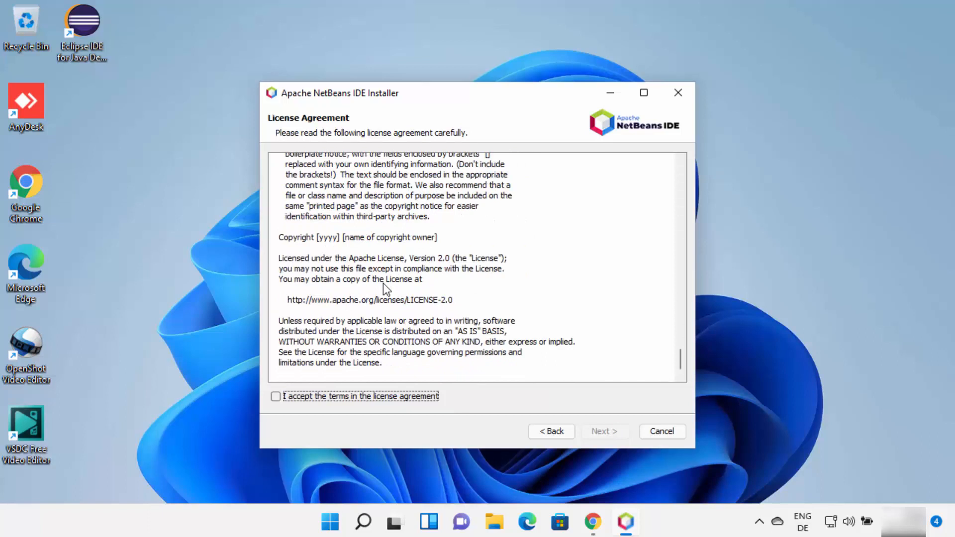
click(276, 397)
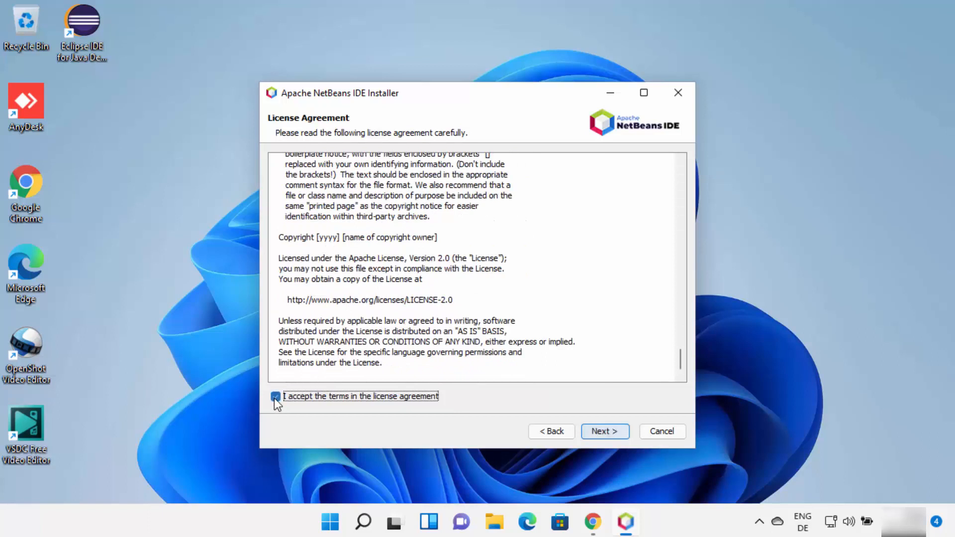
click(587, 432)
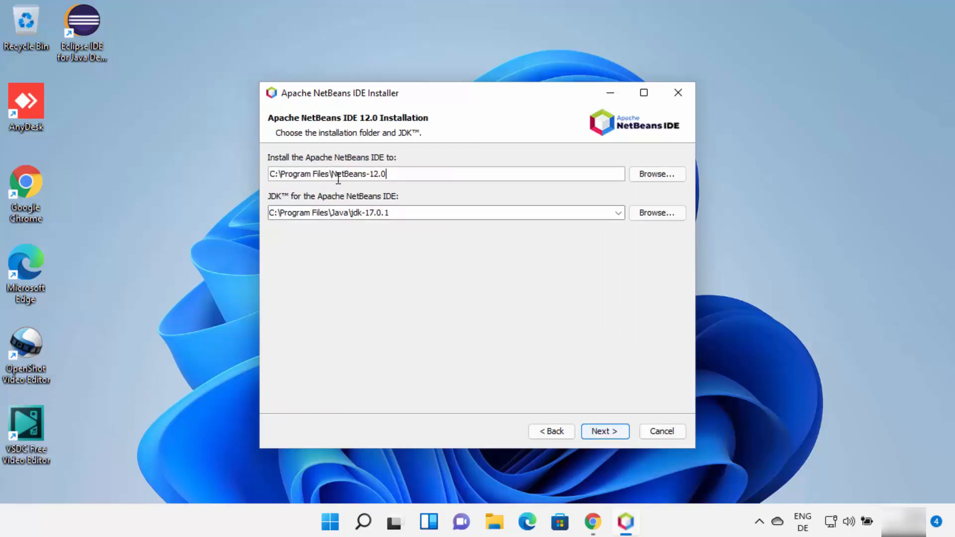
Keep C:\Program Files\NetBeans-12.0 as the install folder and C:\Program Files\Java\jdk-17.0.1 as the JDK, and continue to the summary
click(389, 177)
double_click(408, 212)
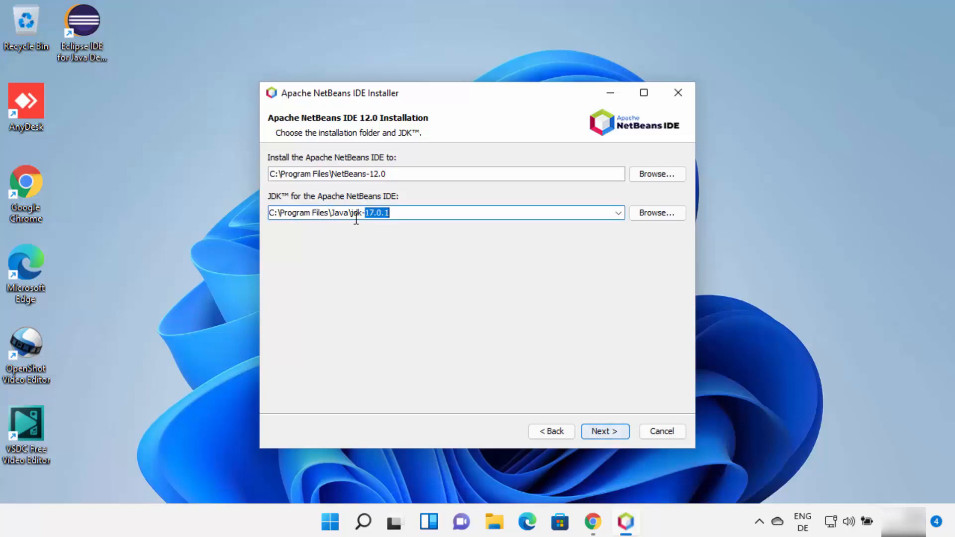
click(618, 213)
click(397, 214)
drag(407, 214, 270, 213)
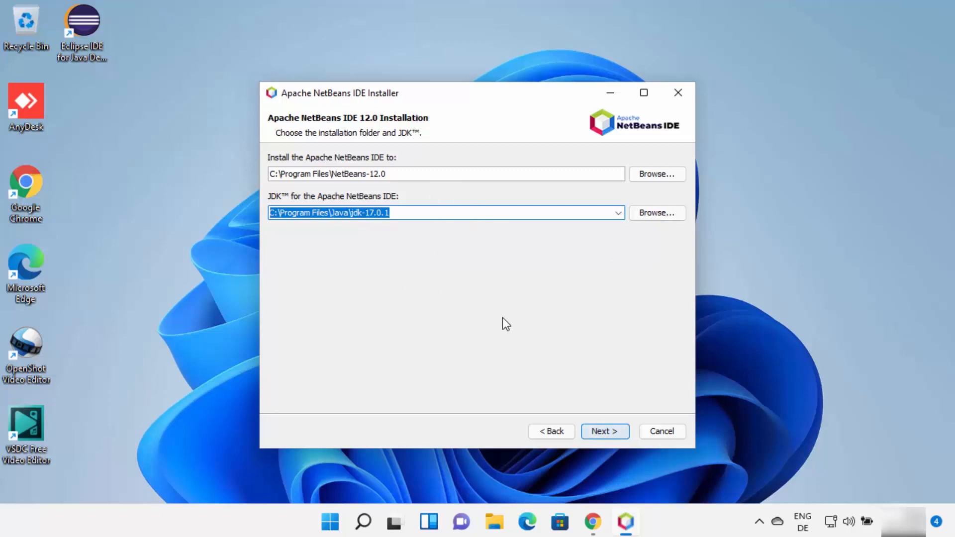
click(604, 432)
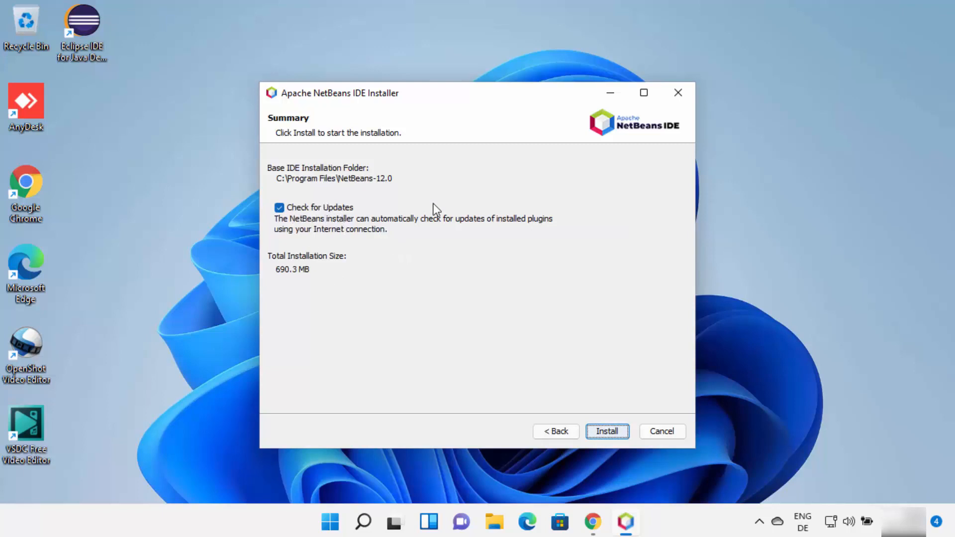
Install NetBeans IDE 12.0 with Check for Updates left enabled, and finish the setup
click(605, 433)
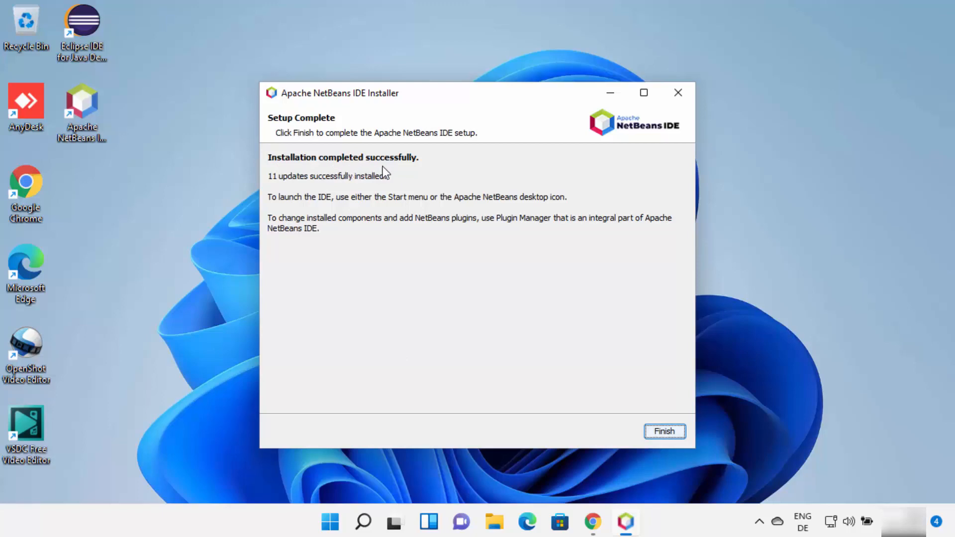
click(660, 438)
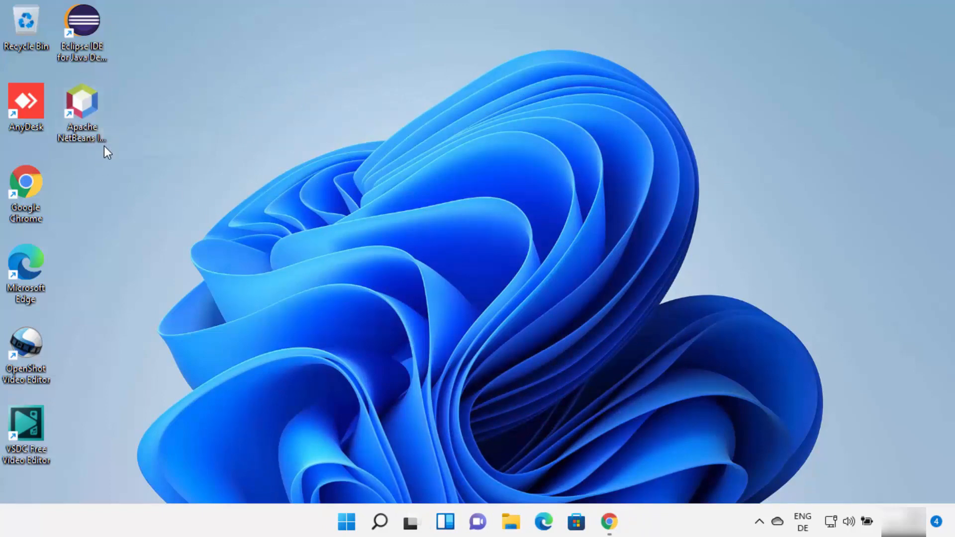
Launch Apache NetBeans IDE 12.0 from the desktop and maximize its window
double_click(88, 106)
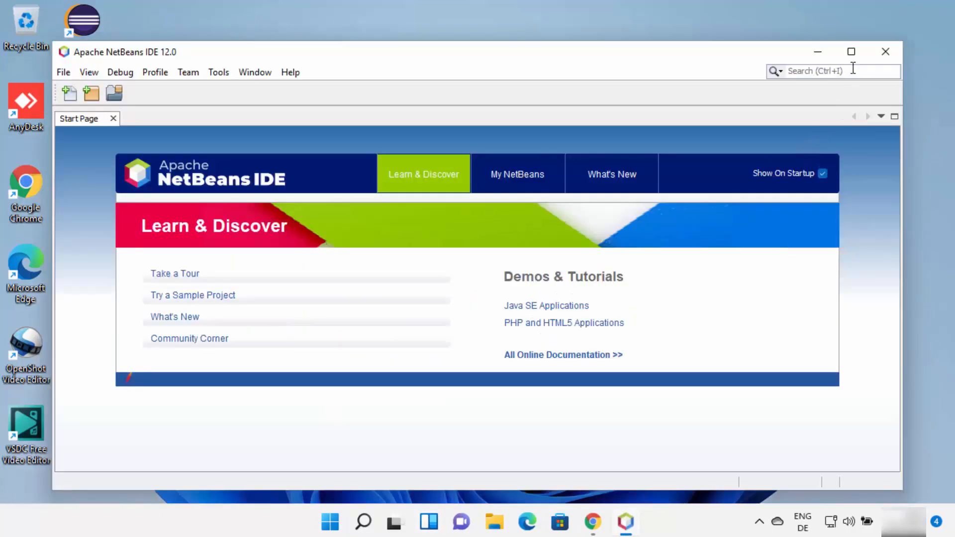
click(852, 53)
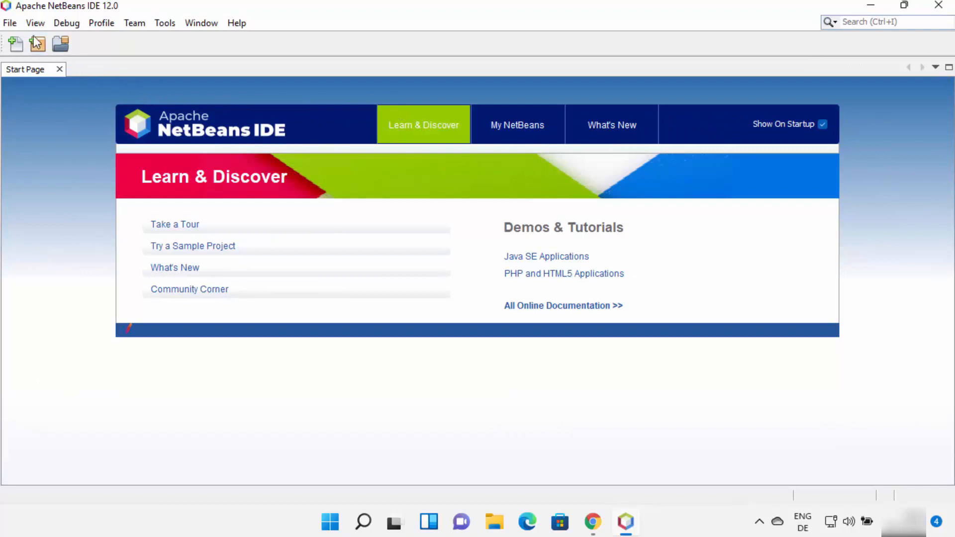
Start a new project of type Java Application in the Java with Maven category and continue to the feature activation page
click(10, 23)
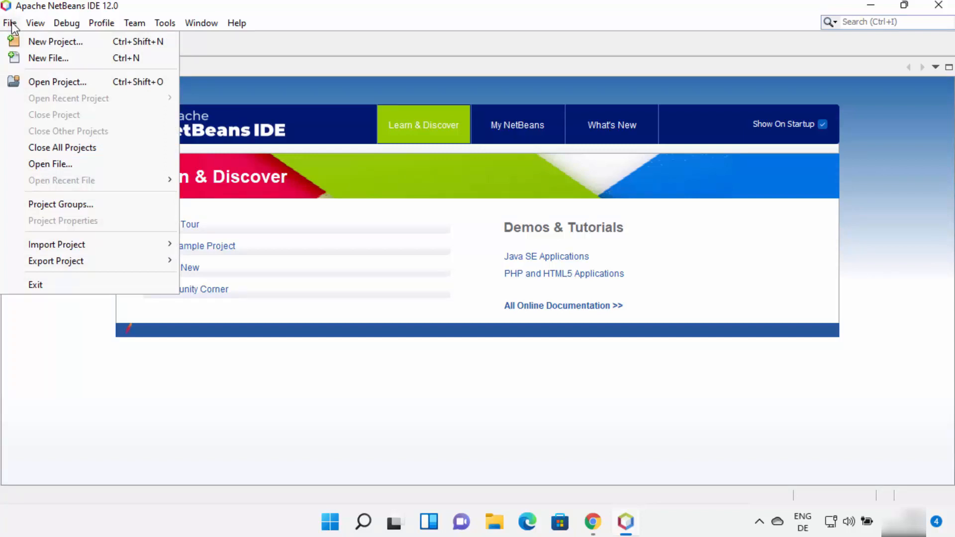
click(40, 44)
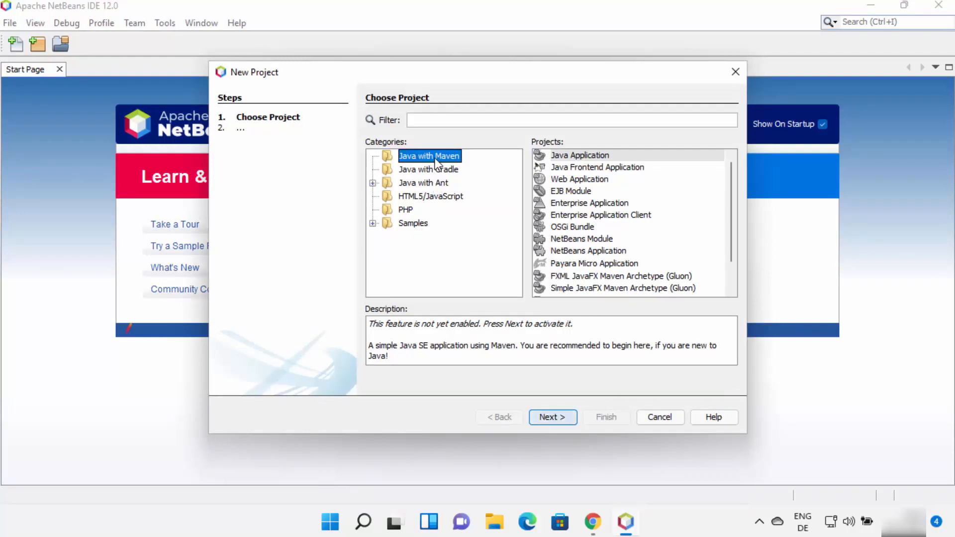
click(578, 154)
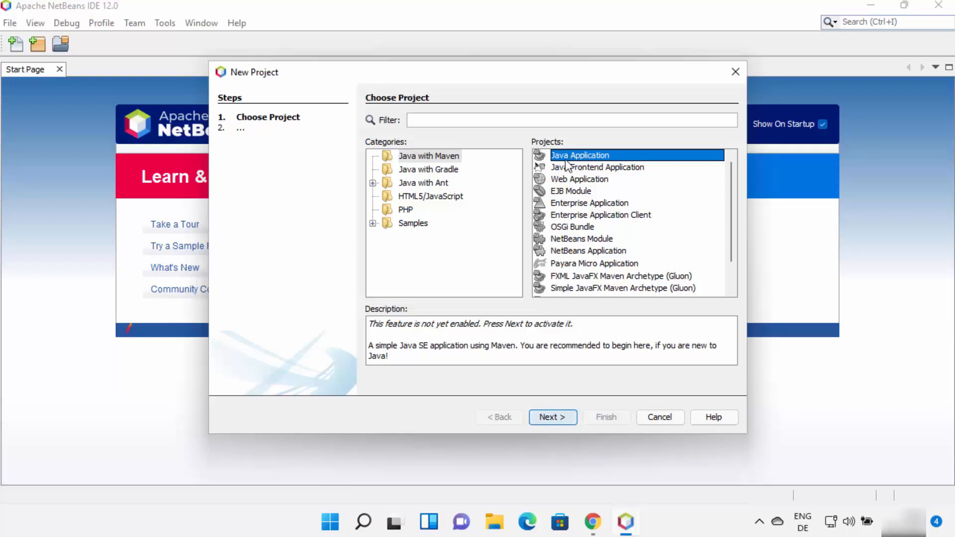
click(553, 416)
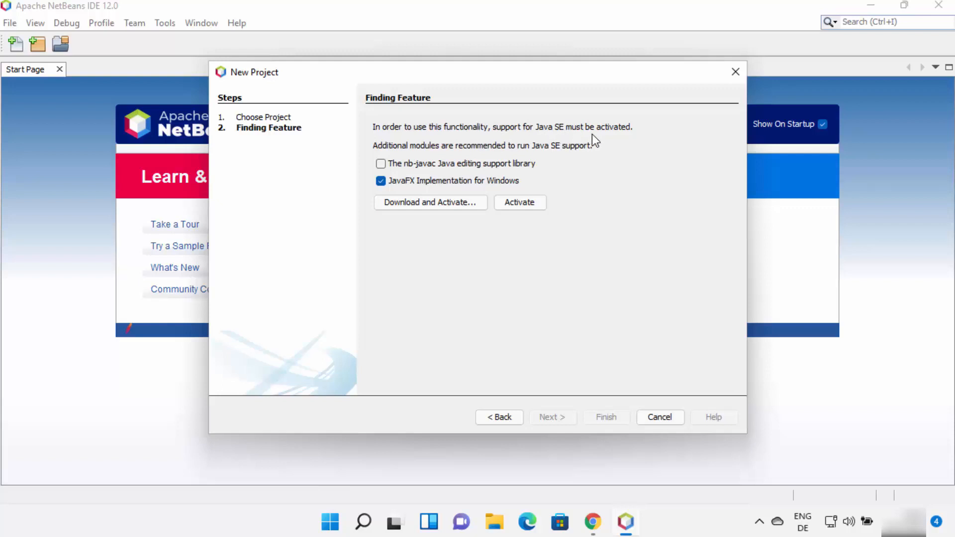
Download and activate Java SE support with the nb-javac library and JavaFX Implementation for Windows, accepting the license agreements and finishing the plugin installation
click(381, 163)
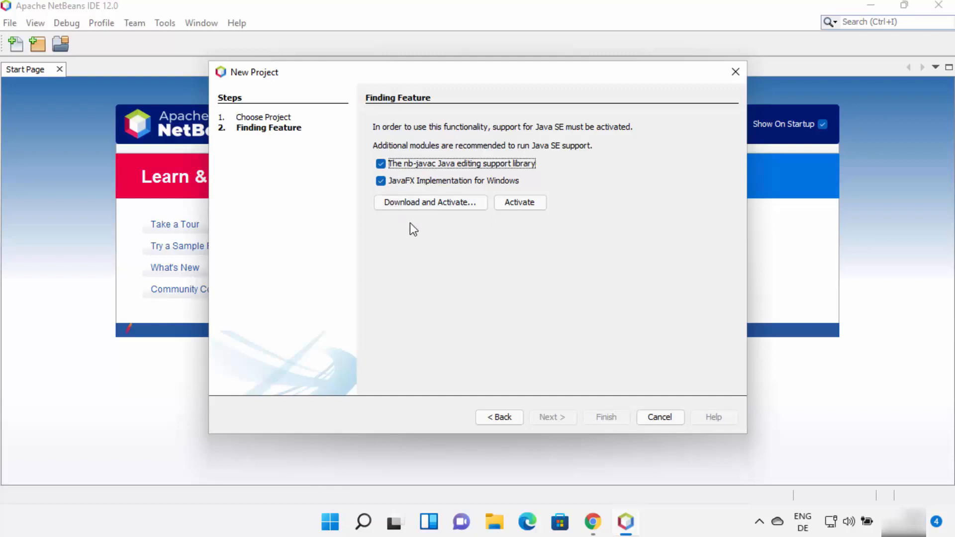
click(449, 202)
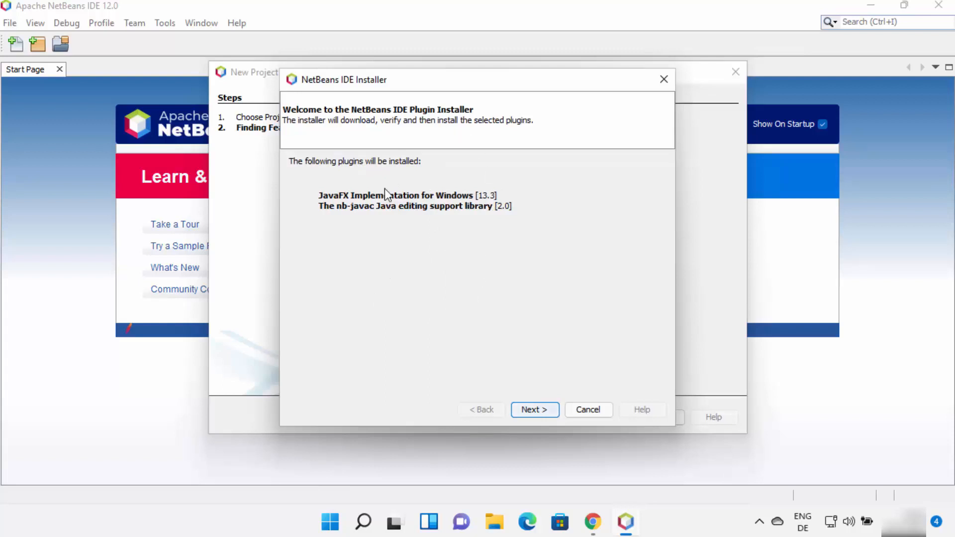
click(527, 410)
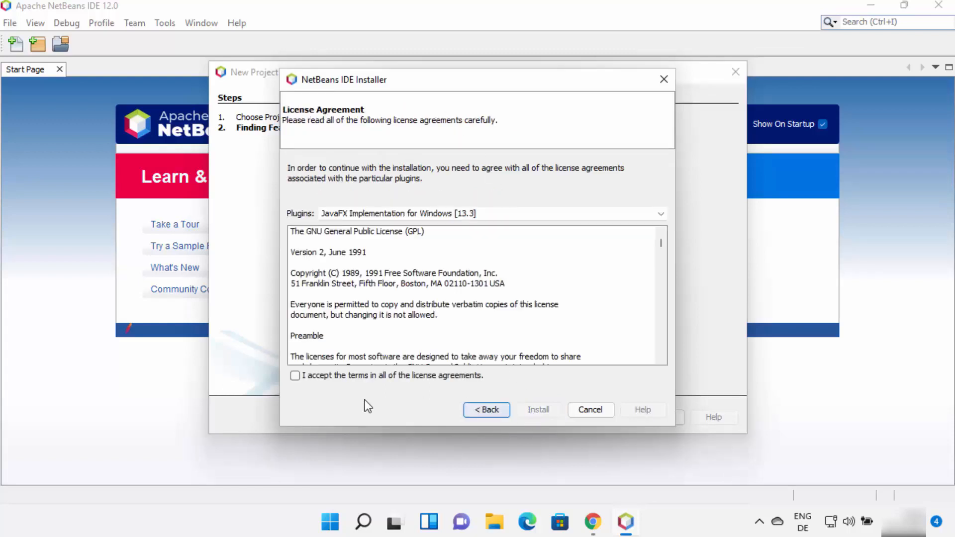
click(300, 377)
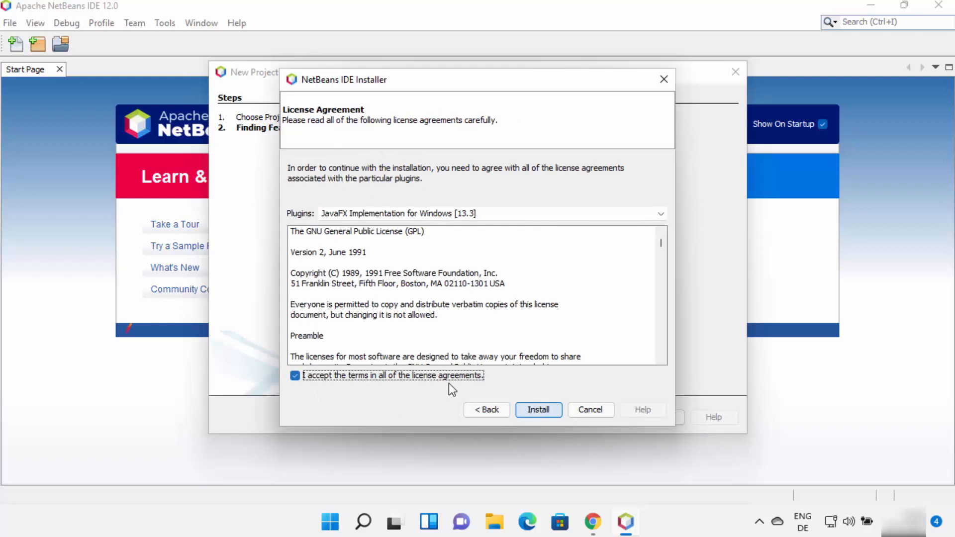
click(539, 411)
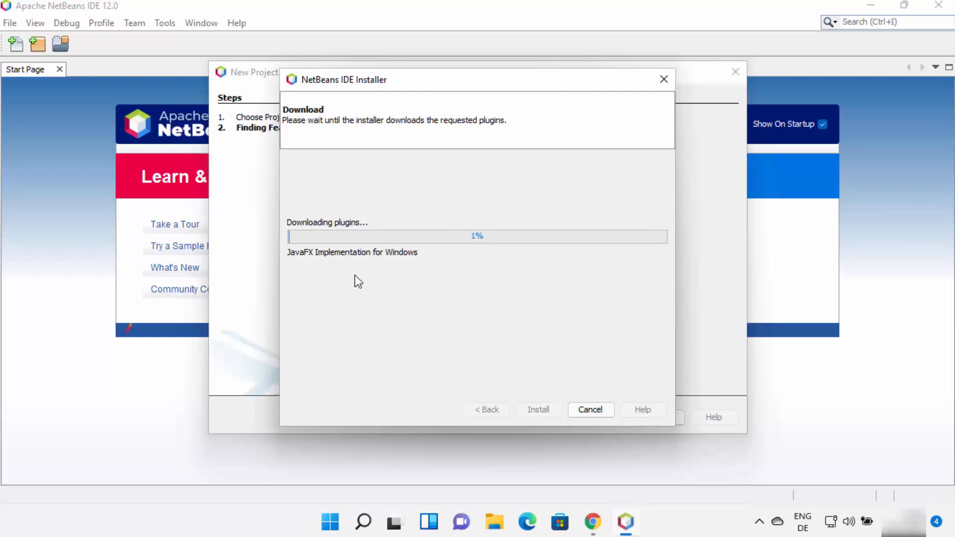
click(592, 410)
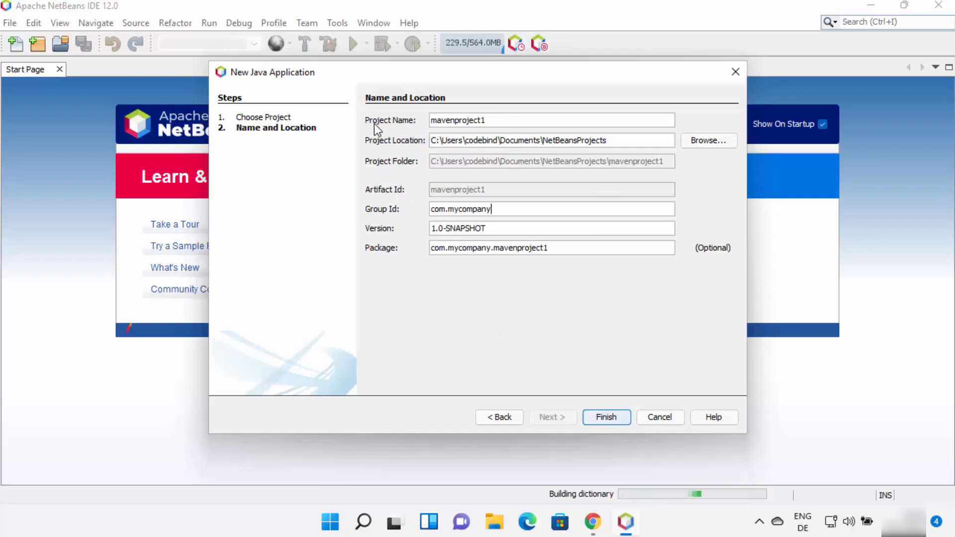
Create the Maven project with the default name mavenproject1 and expand its Source Packages in the project tree
double_click(461, 122)
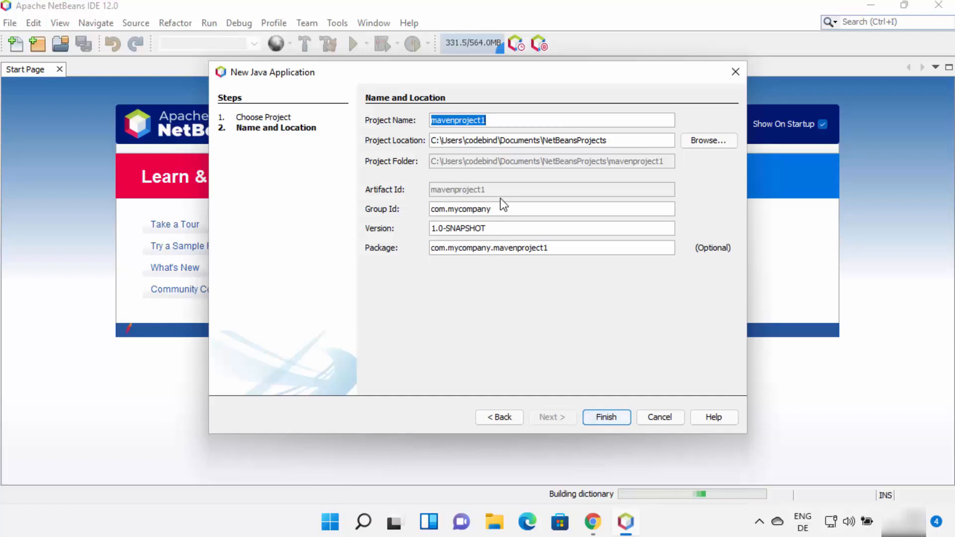
click(608, 419)
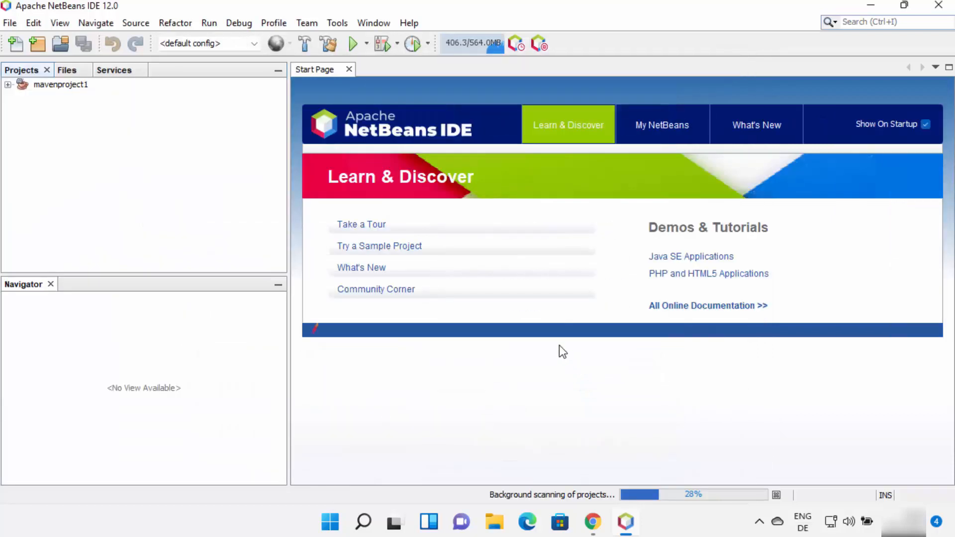
click(7, 85)
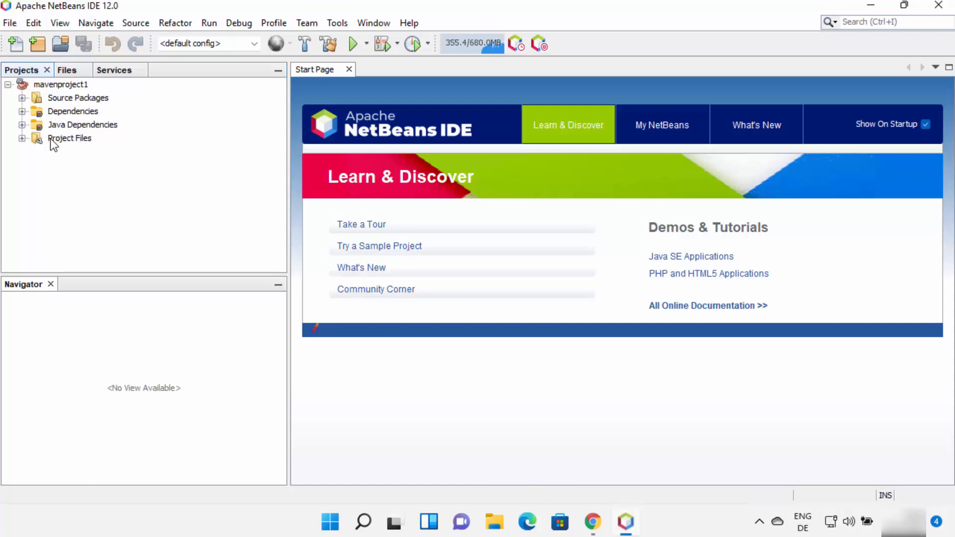
click(22, 98)
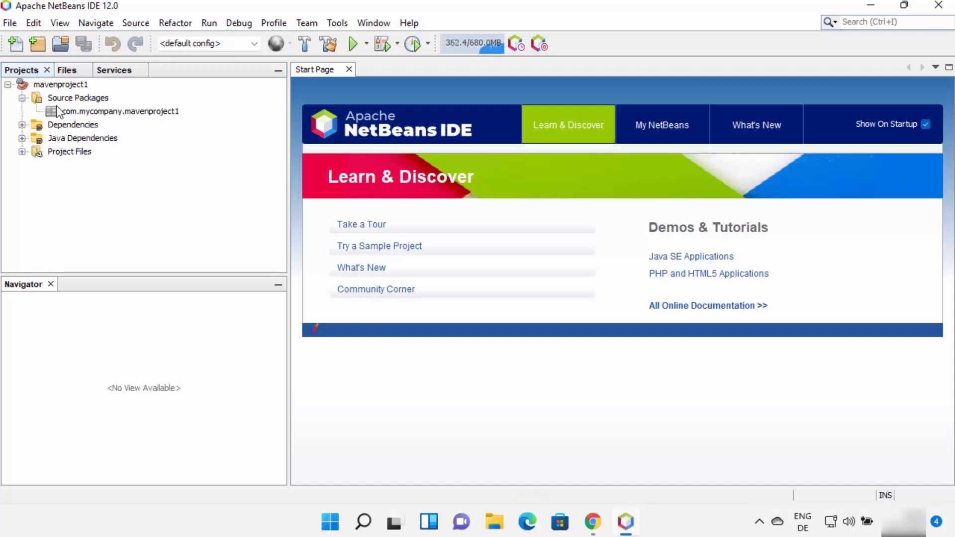
Add a new Java class named Hello to the com.mycompany.mavenproject1 package
click(96, 114)
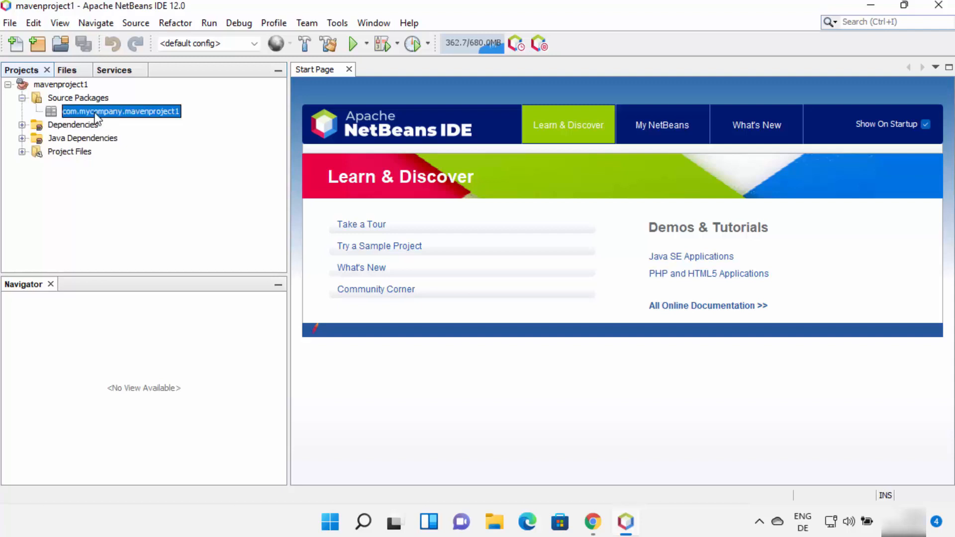
right_click(96, 119)
mouse_move(146, 121)
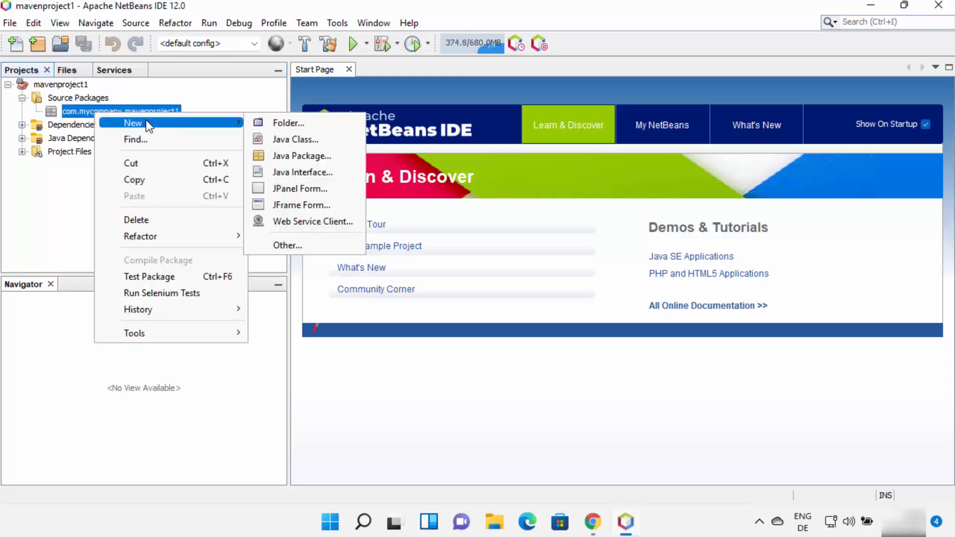
click(290, 140)
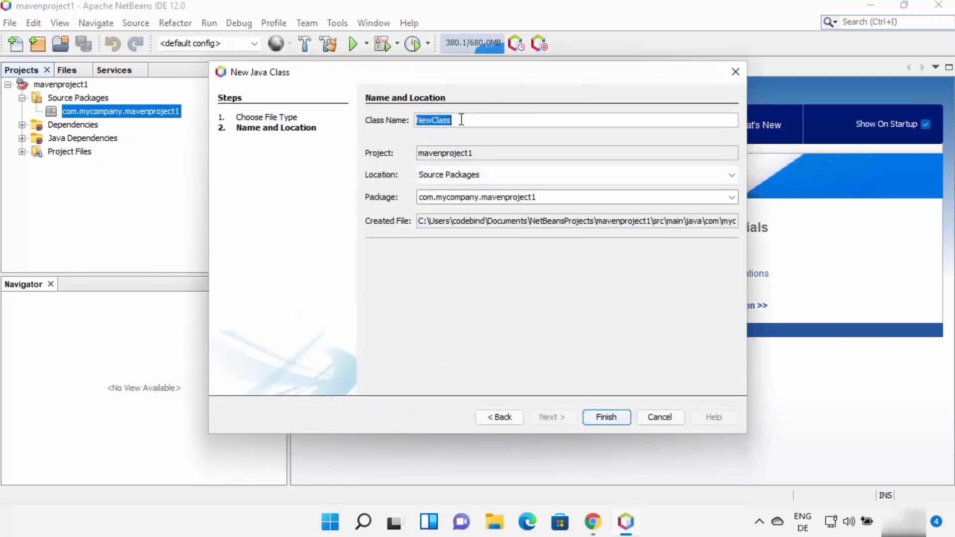
text(e)
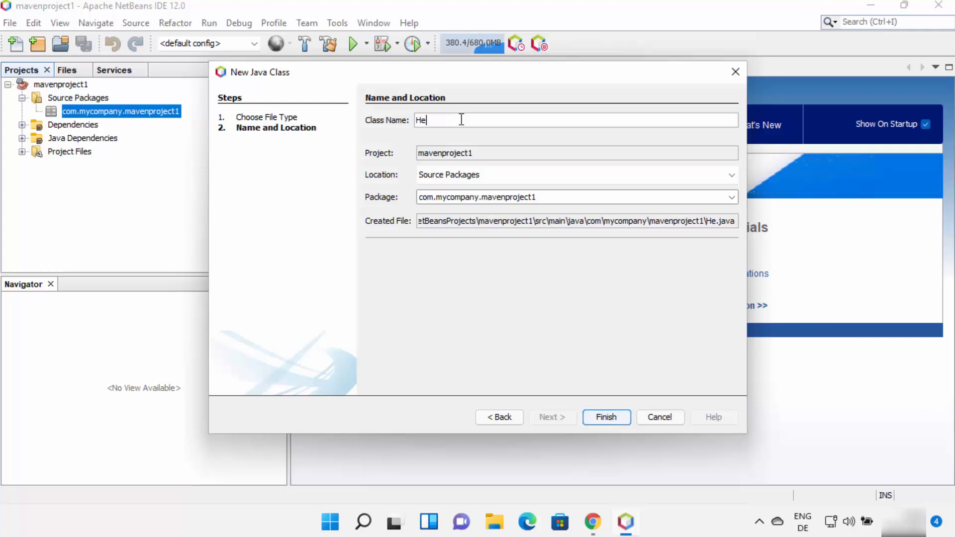
text(llo)
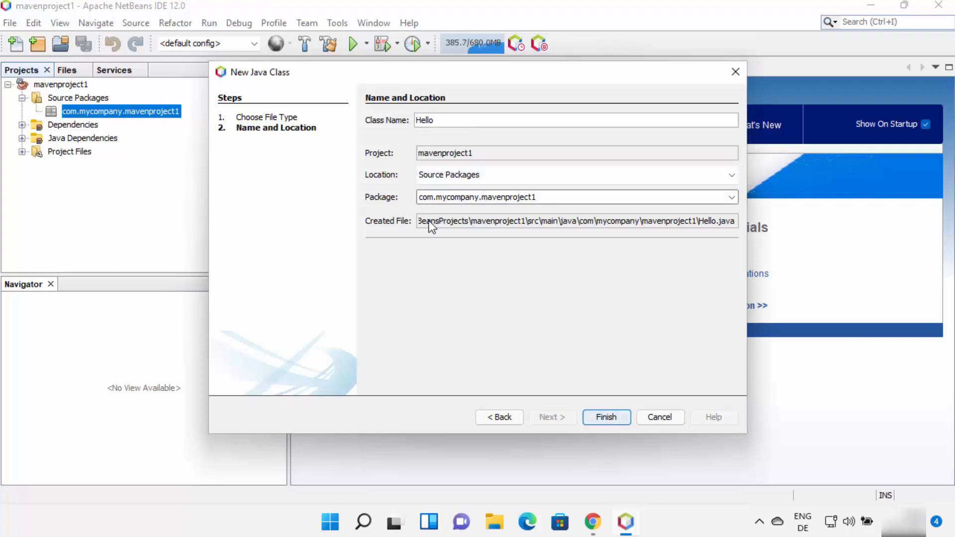
click(601, 418)
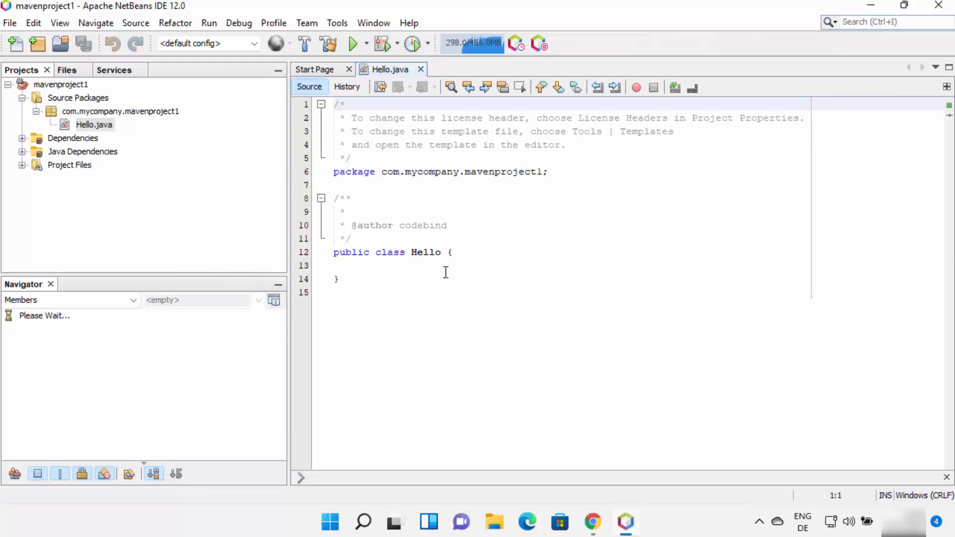
Insert a public static void main(String[] args) method into the Hello class by expanding the psvm code template
click(473, 257)
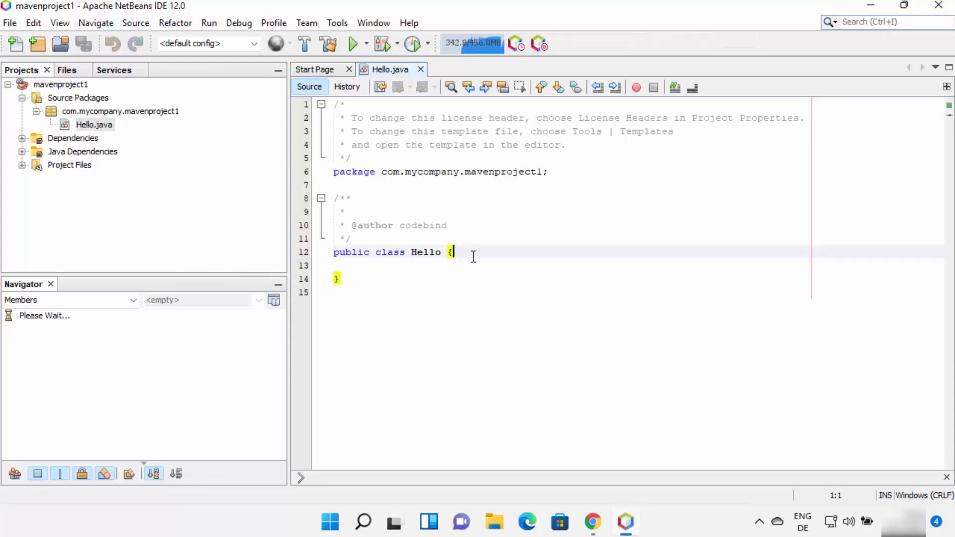
click(478, 260)
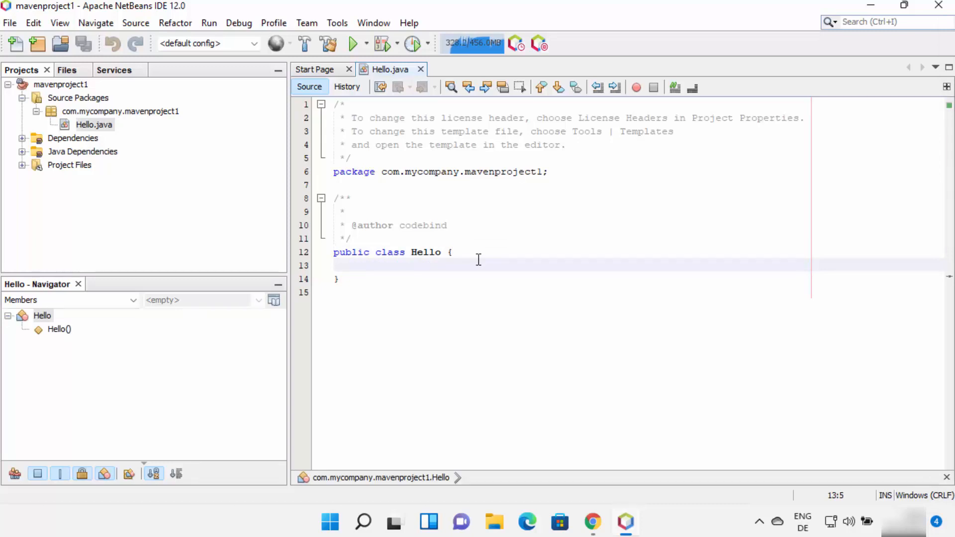
text(psvm)
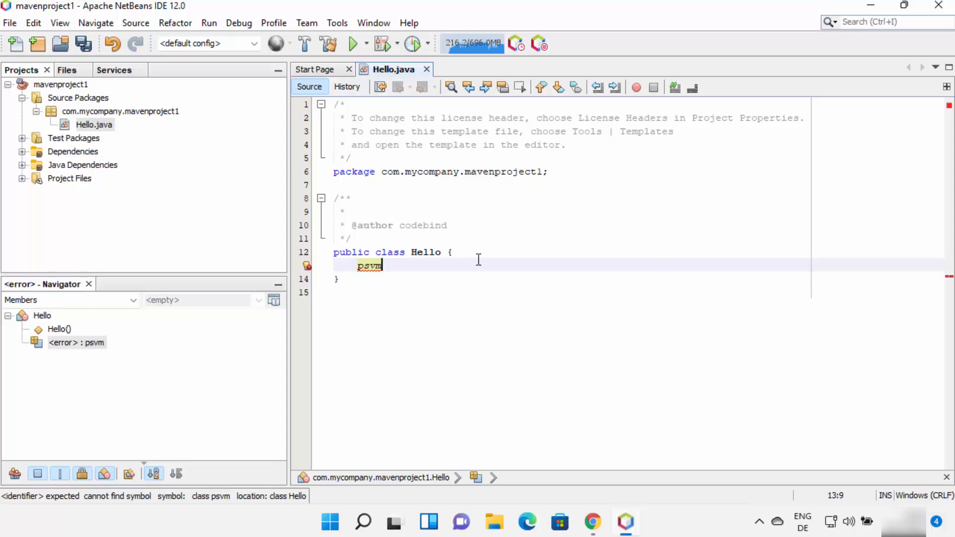
key(ctrl+space)
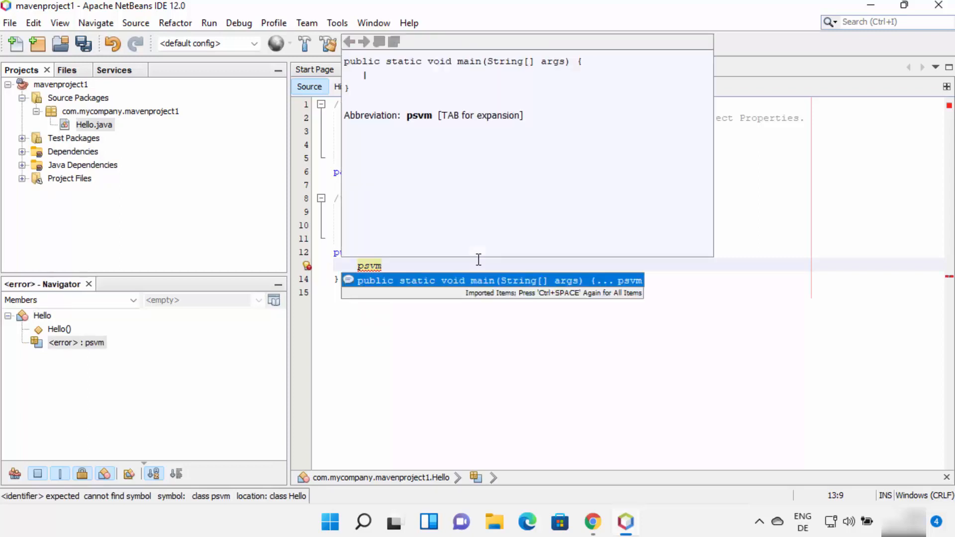
click(434, 280)
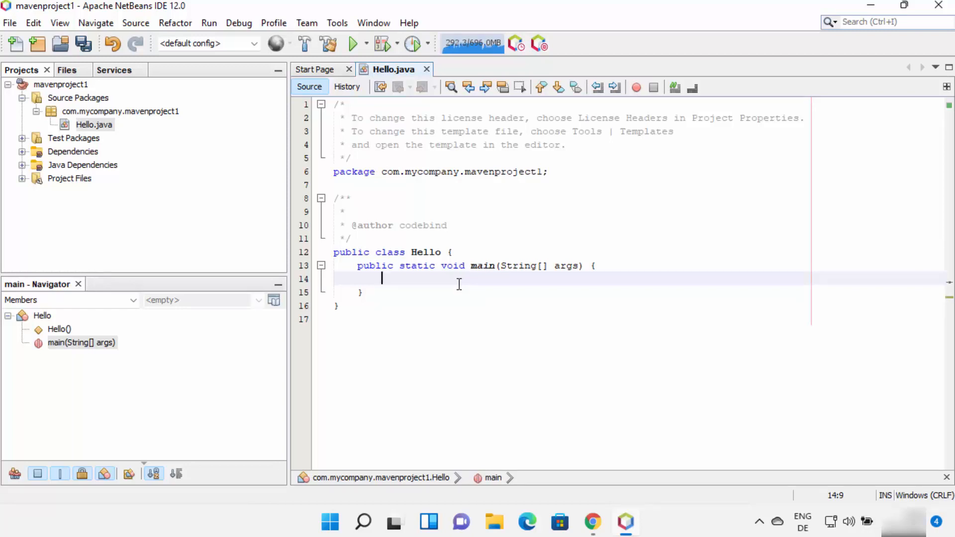
Add the statement System.out.println("Hello World"); inside the main method
text(system.)
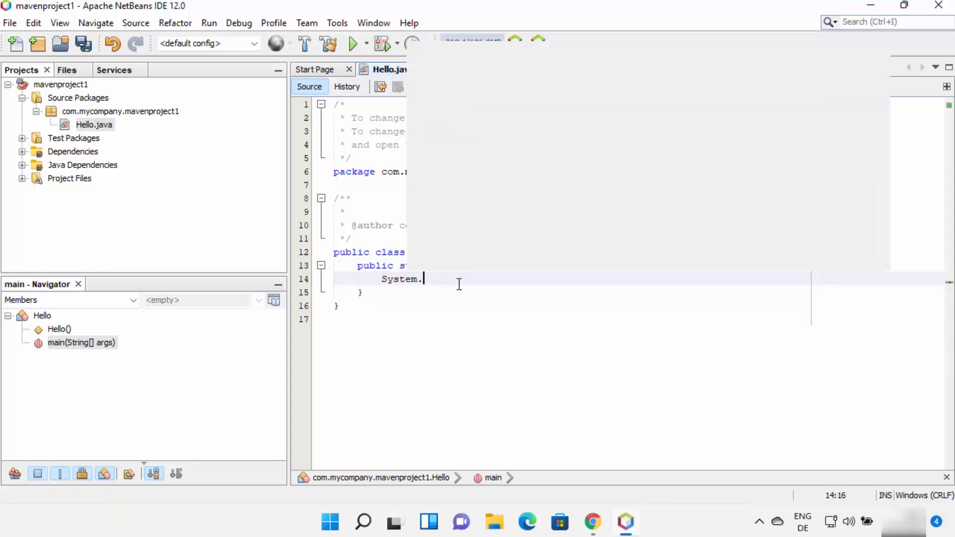
text(out.println)
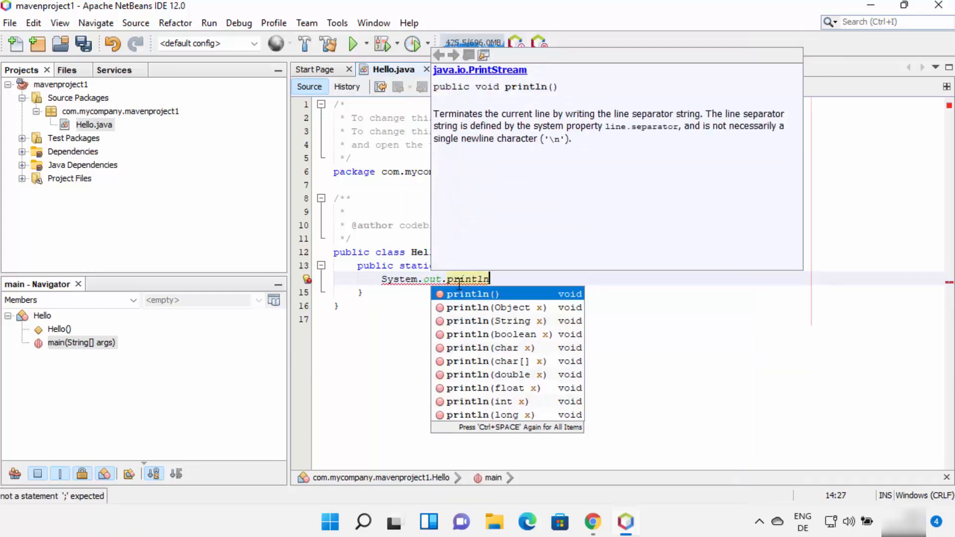
key(Return)
text(")
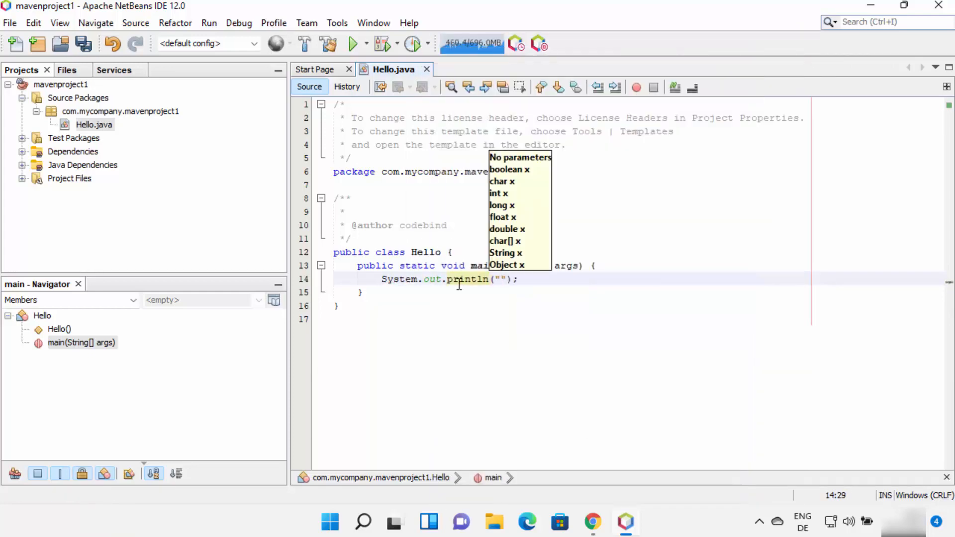
text(Hello World)
click(473, 317)
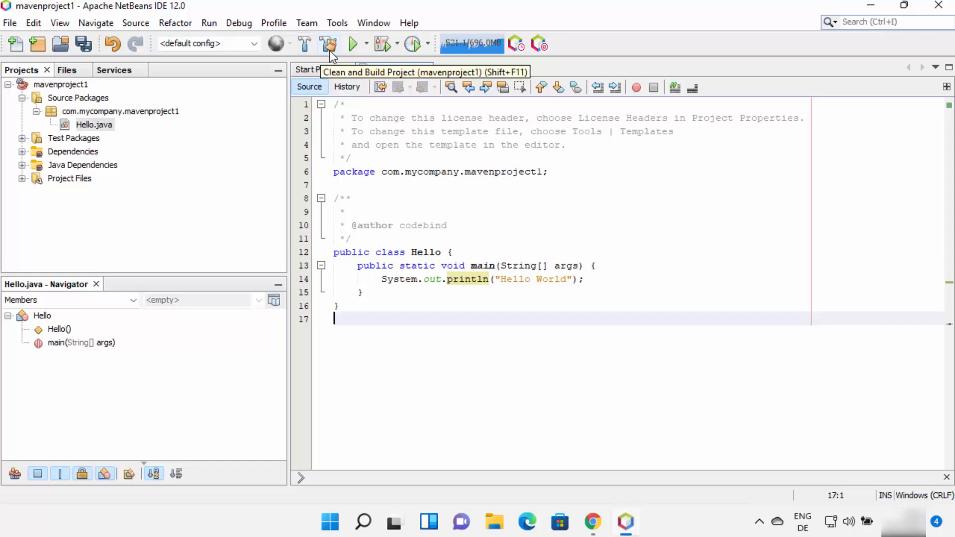
Build mavenproject1 and check the build status in the output
click(305, 44)
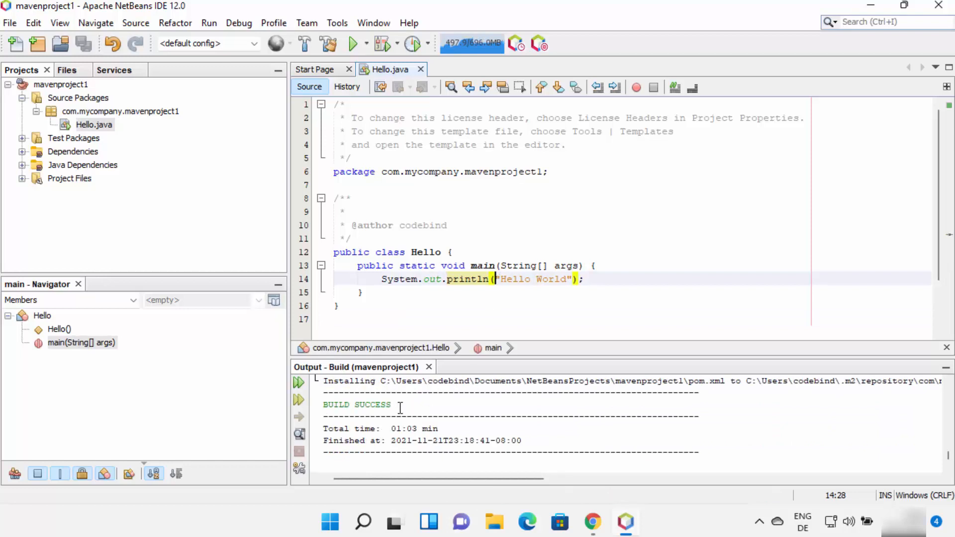
drag(400, 407, 326, 403)
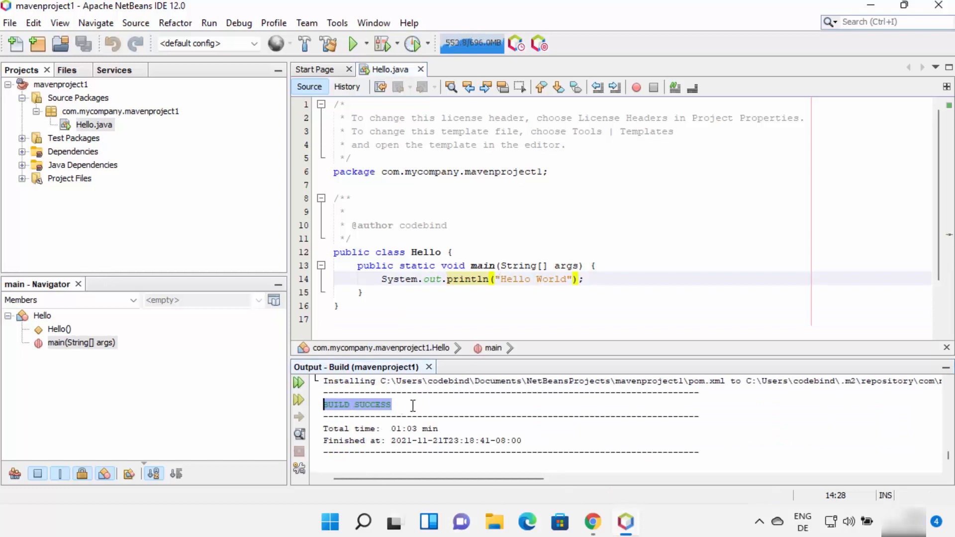
click(333, 408)
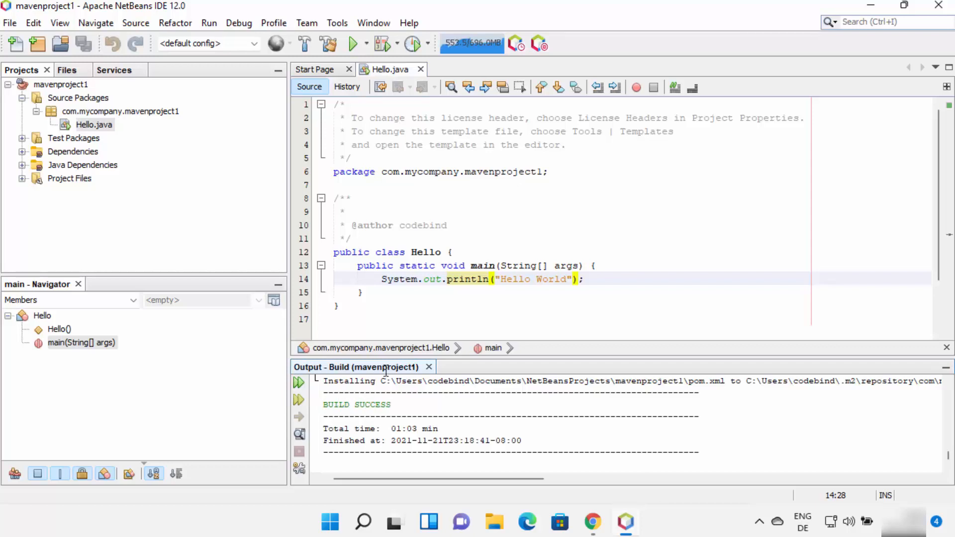
Run the project with com.mycompany.mavenproject1.Hello as main class, remembered for the current IDE session, and compare the output with the println text
click(355, 46)
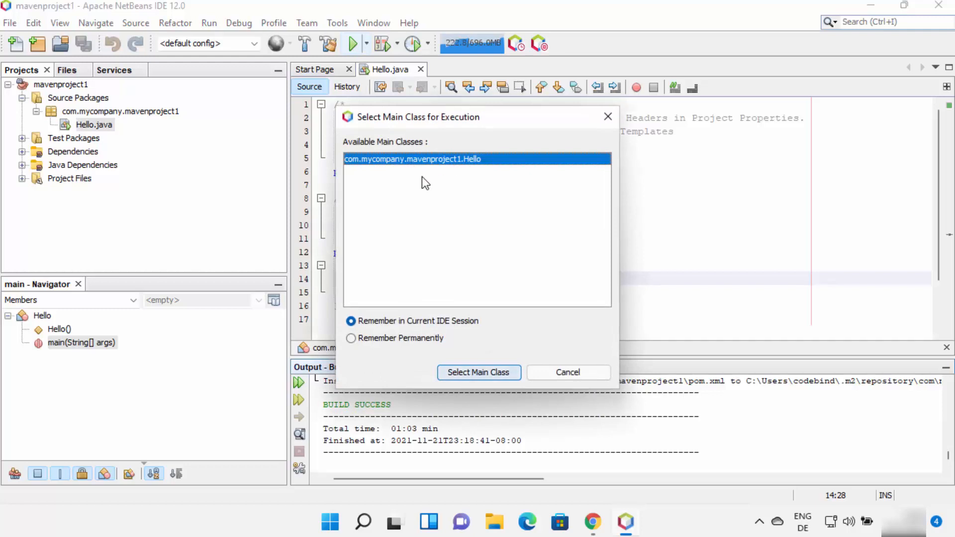
click(467, 372)
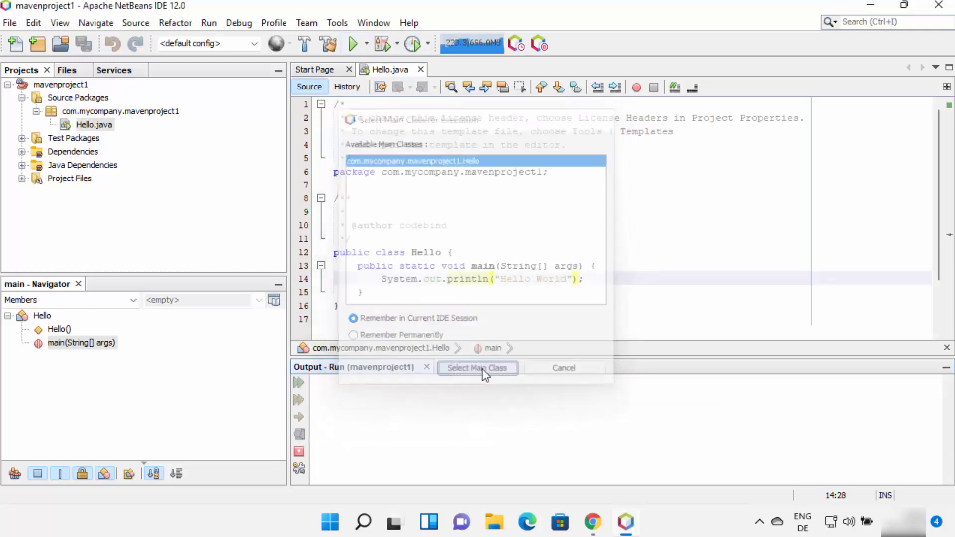
drag(383, 417, 324, 417)
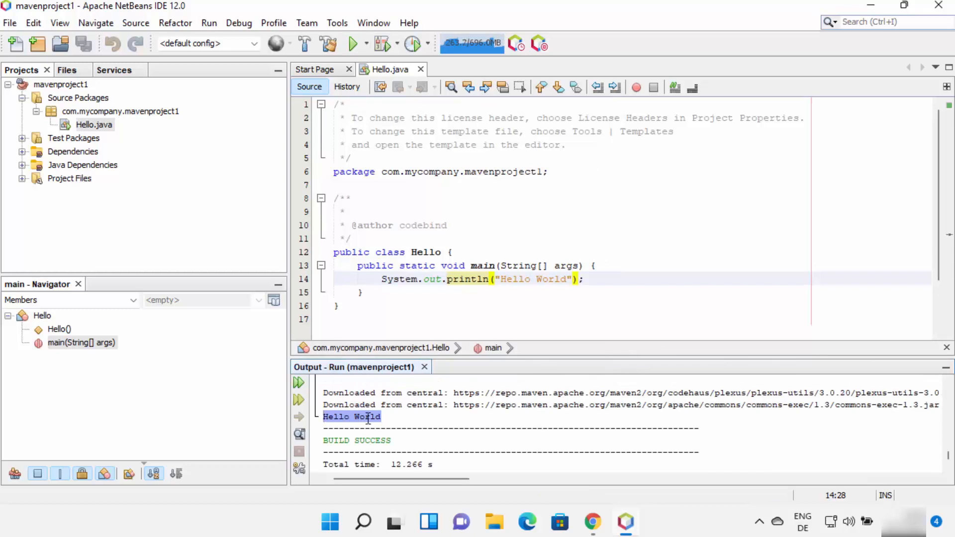
scroll(378, 409, down, 1)
drag(501, 279, 571, 280)
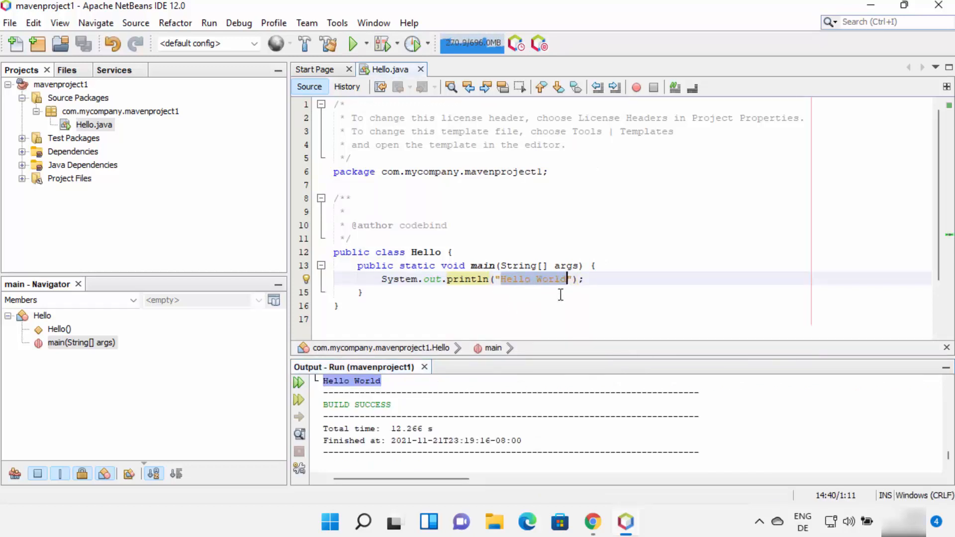
click(617, 274)
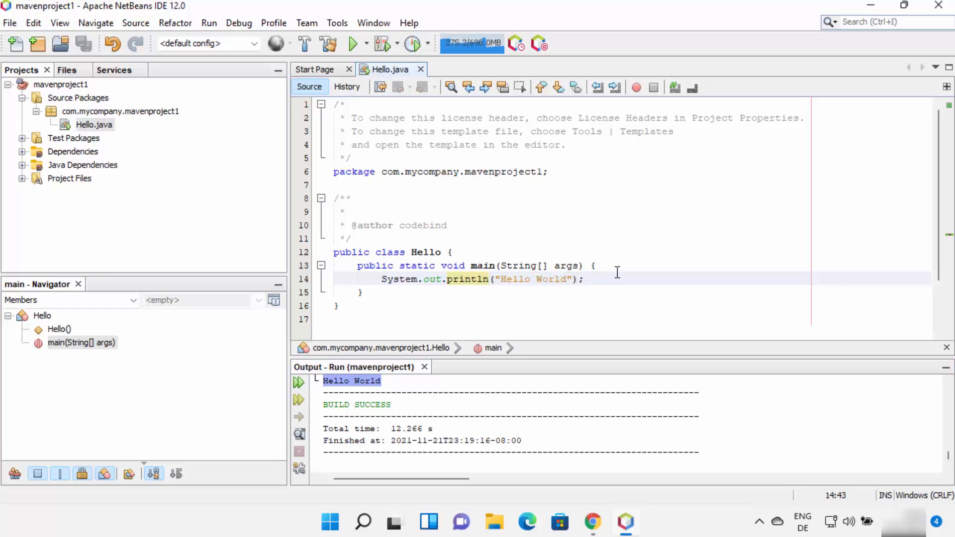